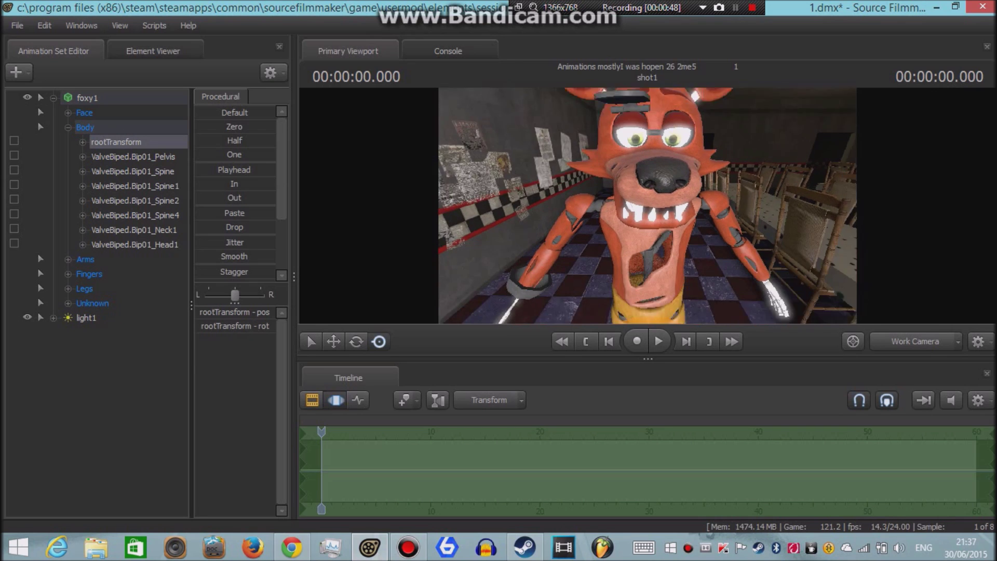
drag(647, 206, 647, 156)
key(s)
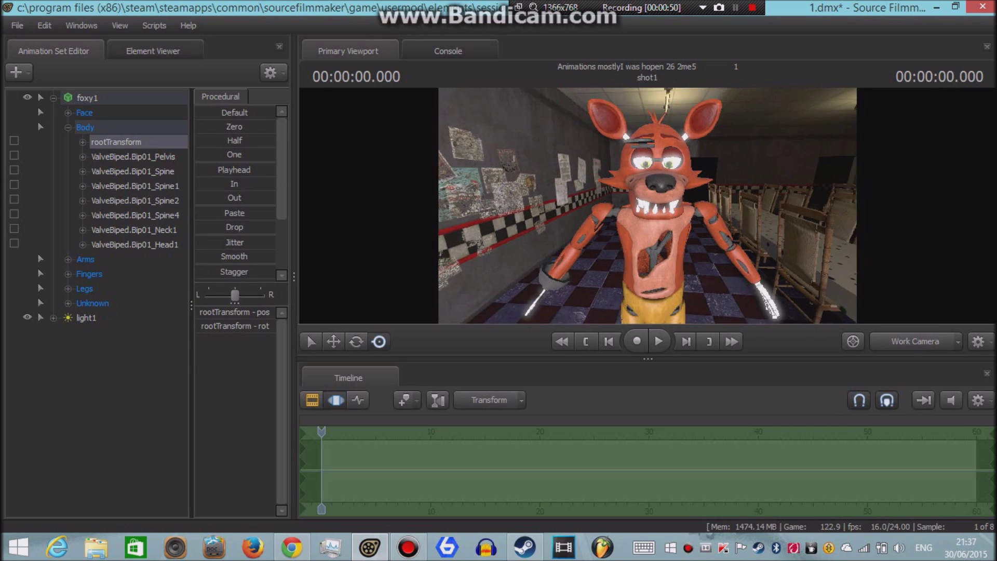
key(w)
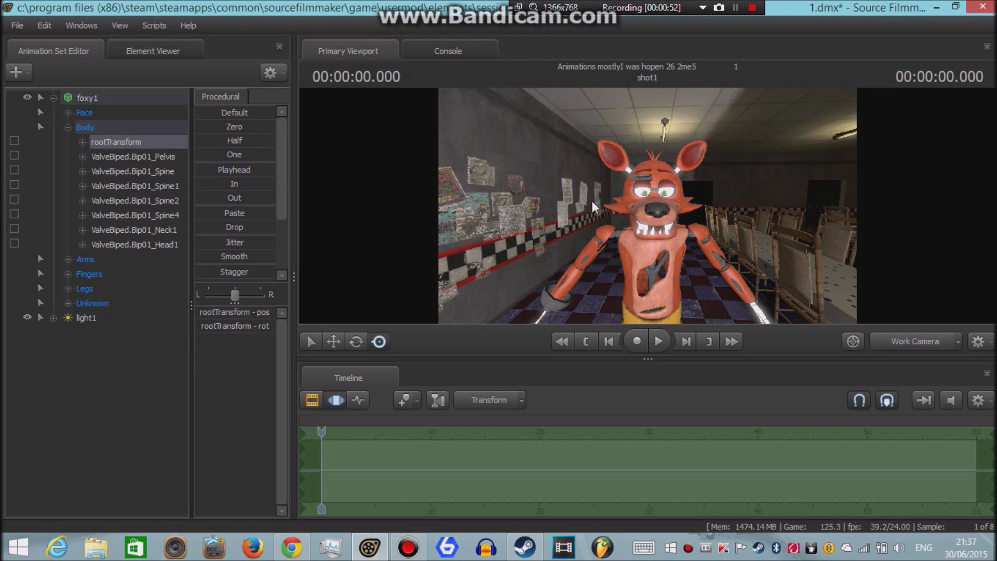
click(61, 101)
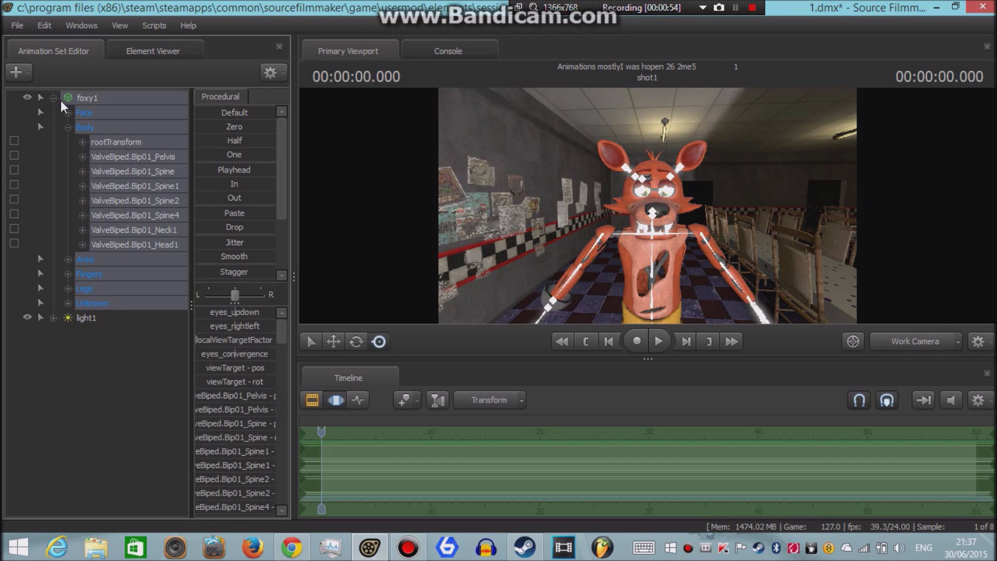
click(53, 97)
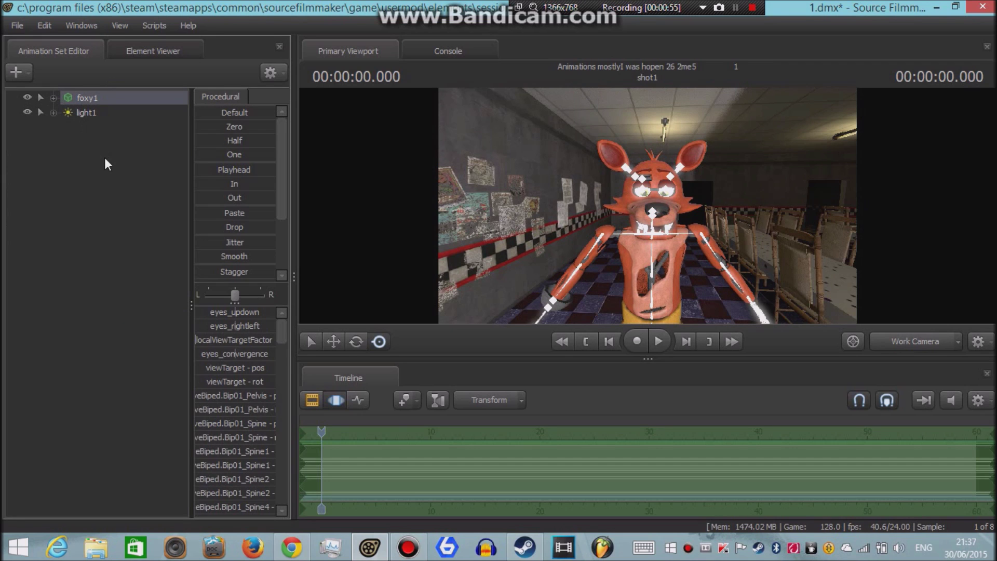
click(95, 111)
click(93, 98)
click(93, 113)
click(96, 99)
click(95, 113)
click(88, 98)
Expand the foxy1 animation set and show the controls inside its Body group.
click(54, 97)
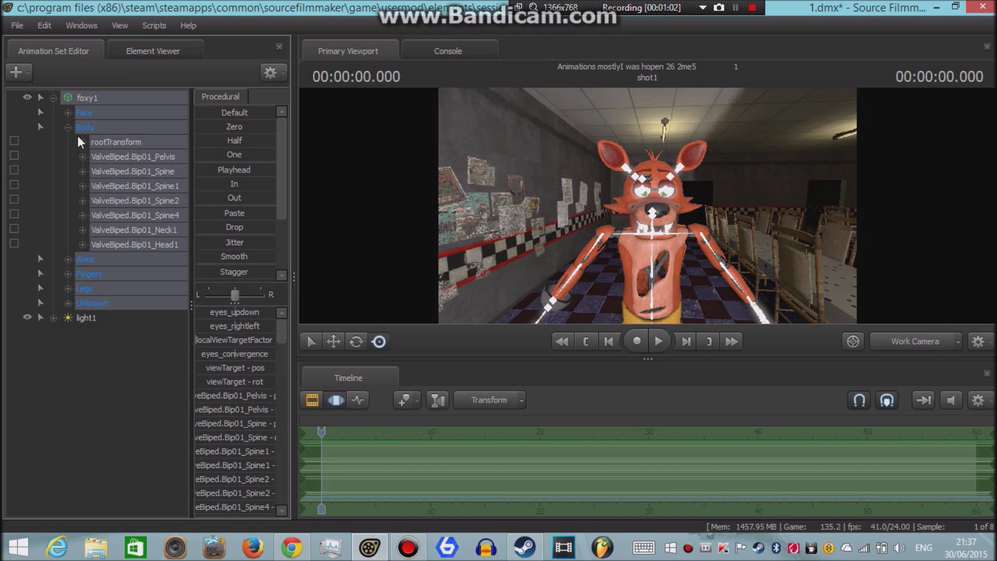
click(98, 127)
click(68, 128)
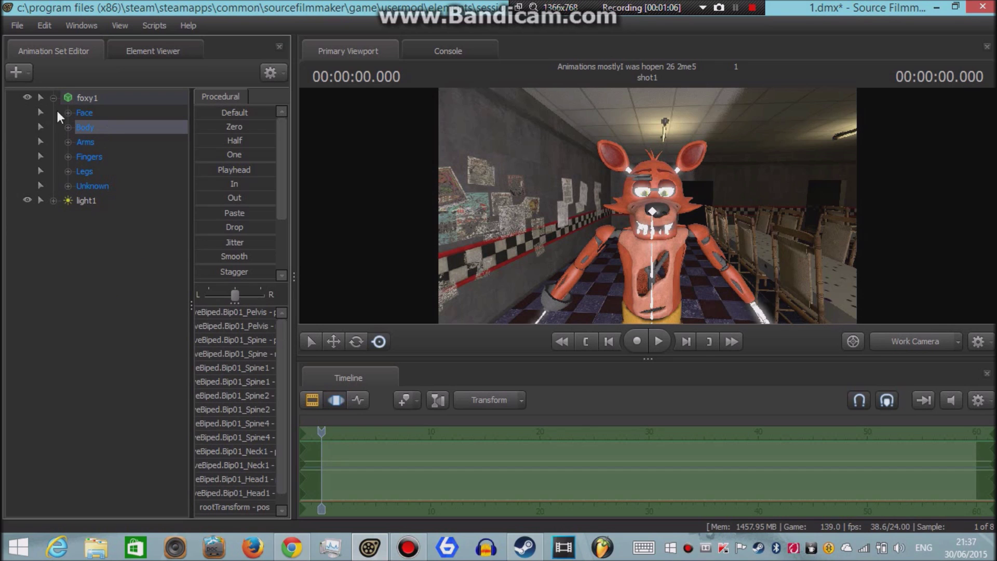
click(69, 128)
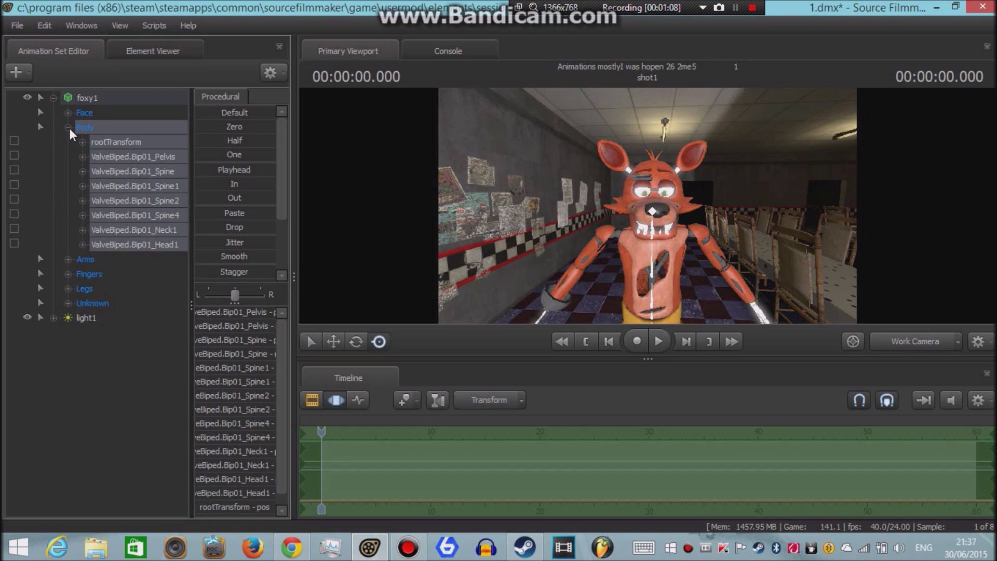
Add a scale control to foxy1's rootTransform in the Body group.
click(121, 145)
key(f)
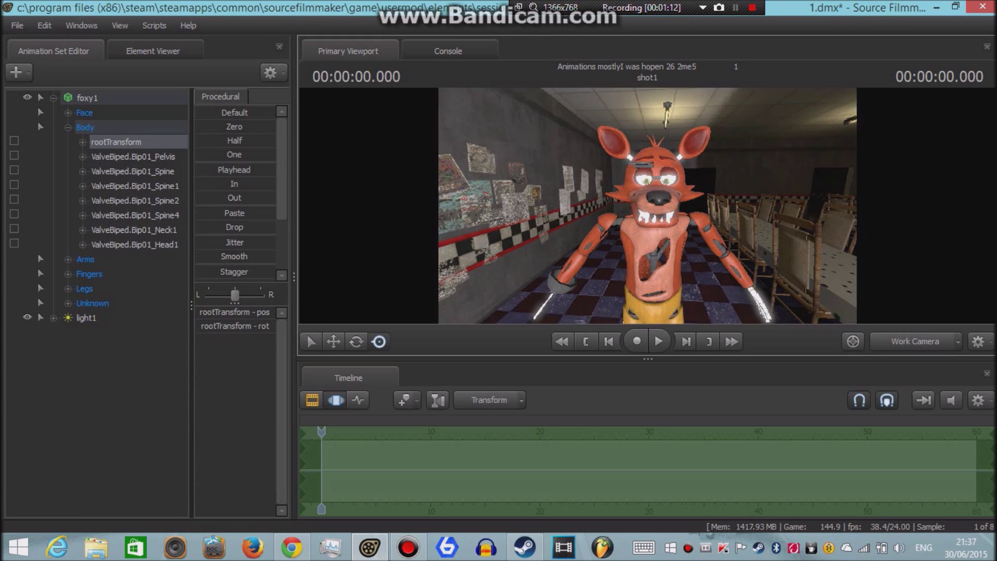
drag(653, 283, 520, 199)
key(ctrl+z)
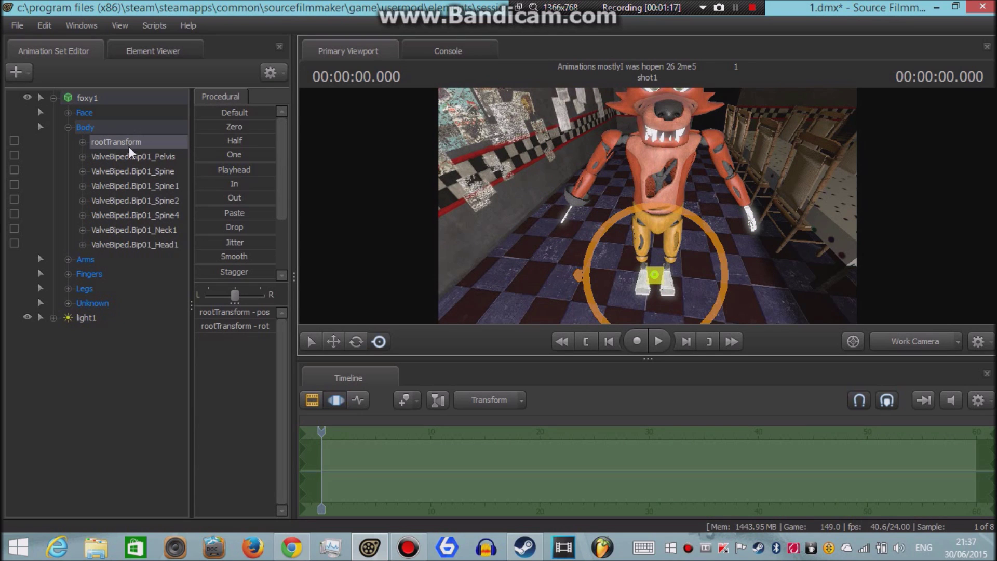
right_click(139, 148)
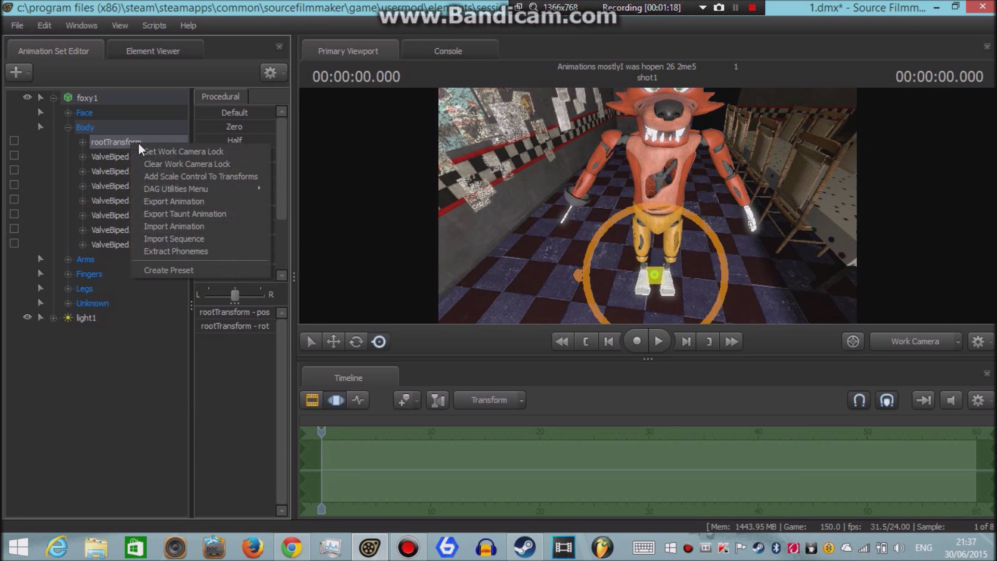
click(193, 176)
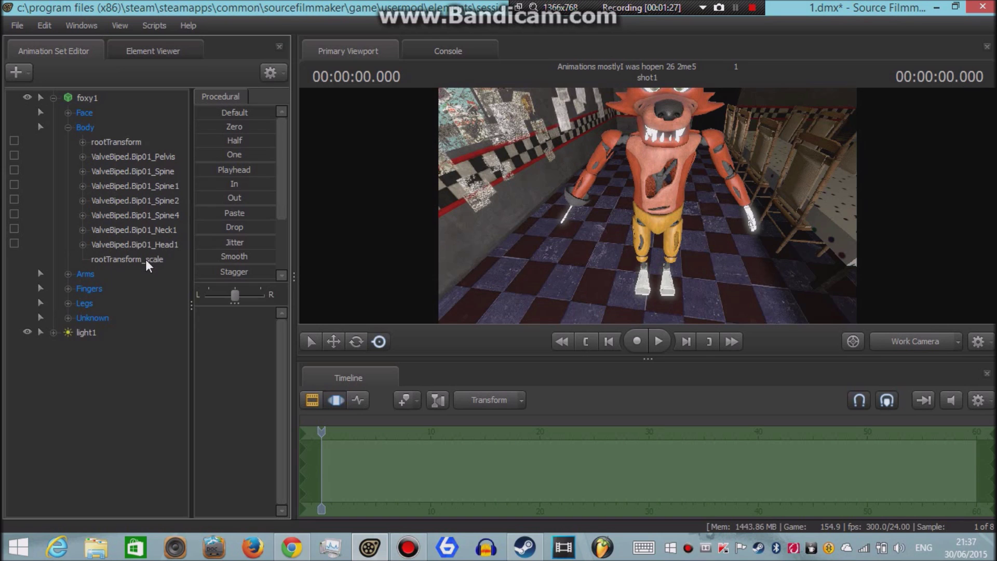
Select foxy1's rootTransform_scale control and increase it to enlarge the character to giant size.
click(82, 127)
click(148, 262)
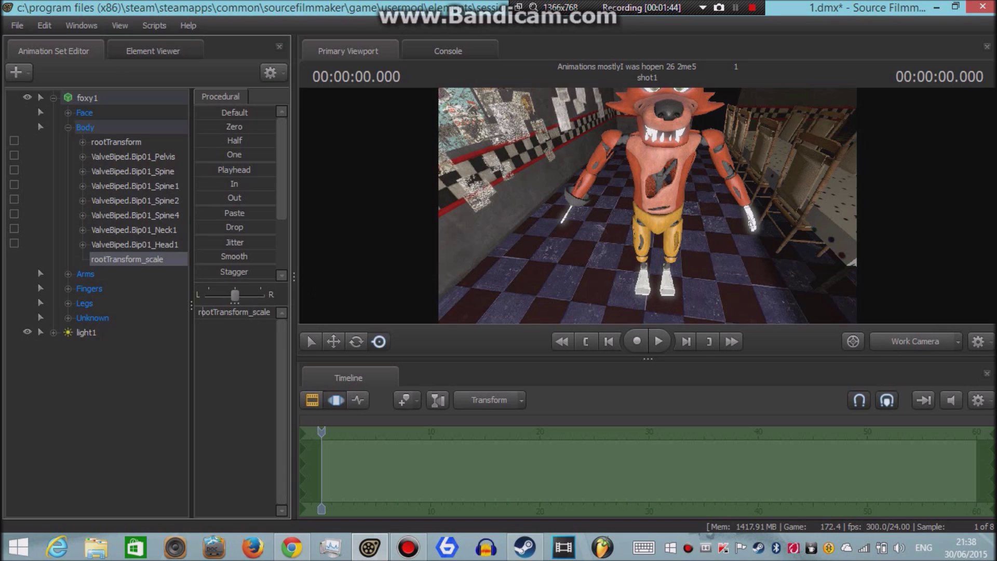
mouse_move(647, 206)
mouse_down()
mouse_move(647, 177)
mouse_move(647, 206)
mouse_up()
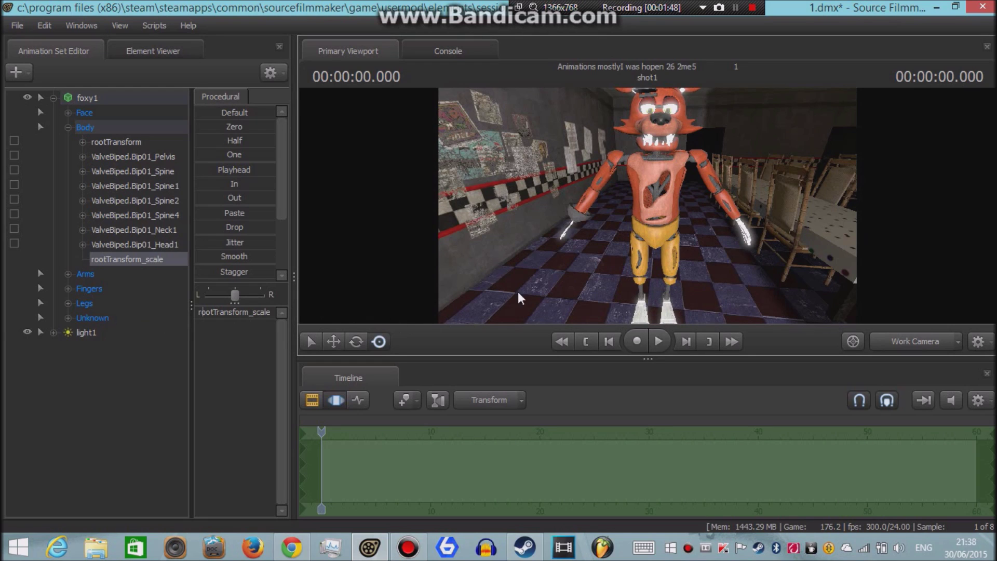
click(205, 316)
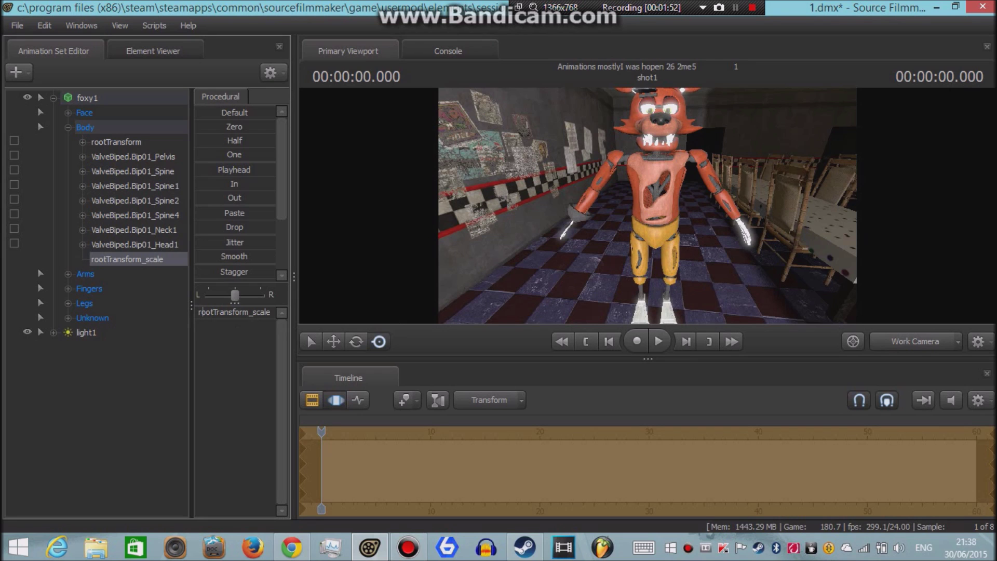
drag(200, 312, 223, 312)
drag(674, 258, 650, 210)
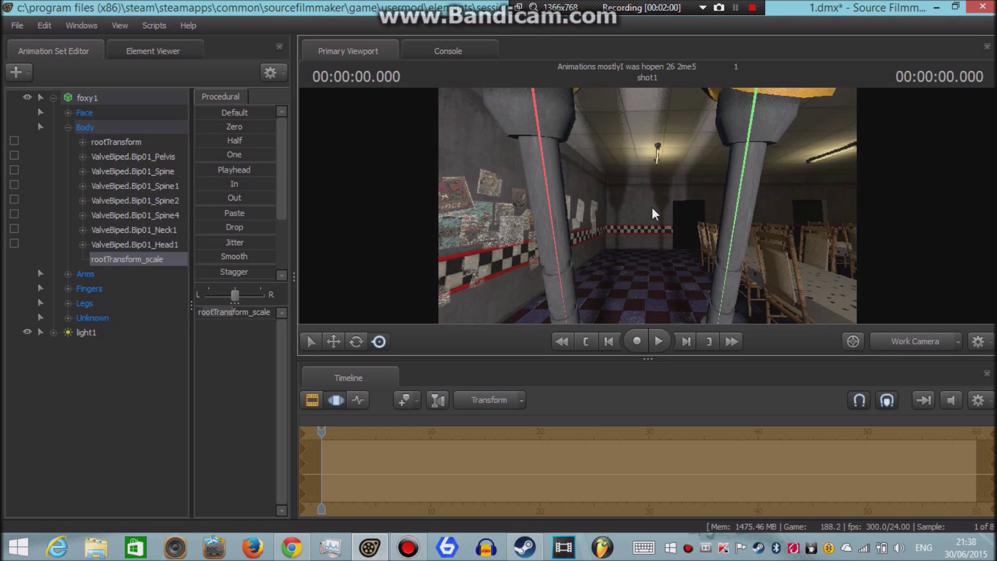
Undo the enlargement and lower foxy1's rootTransform_scale to shrink the character to a small figure.
key(ctrl+z)
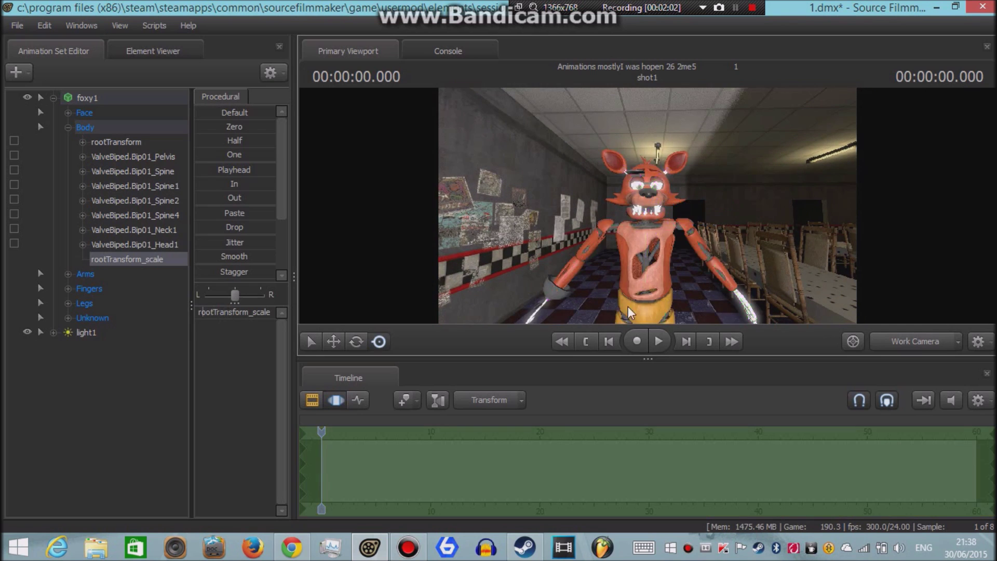
drag(601, 242, 602, 291)
drag(224, 316, 199, 316)
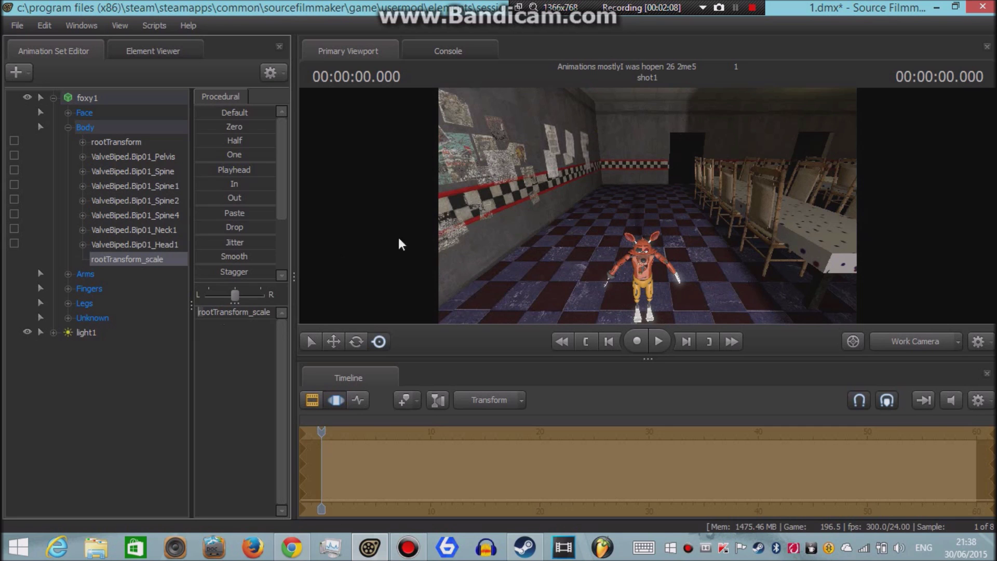
key(w)
drag(399, 234, 399, 243)
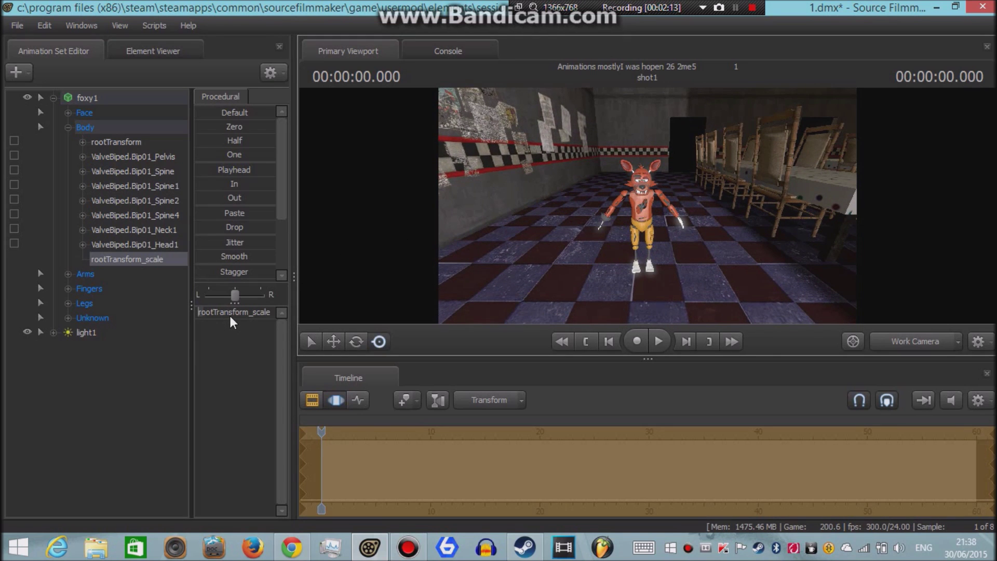
Reduce foxy1's rootTransform_scale to its minimum and look for the character close to the floor.
drag(199, 313, 196, 313)
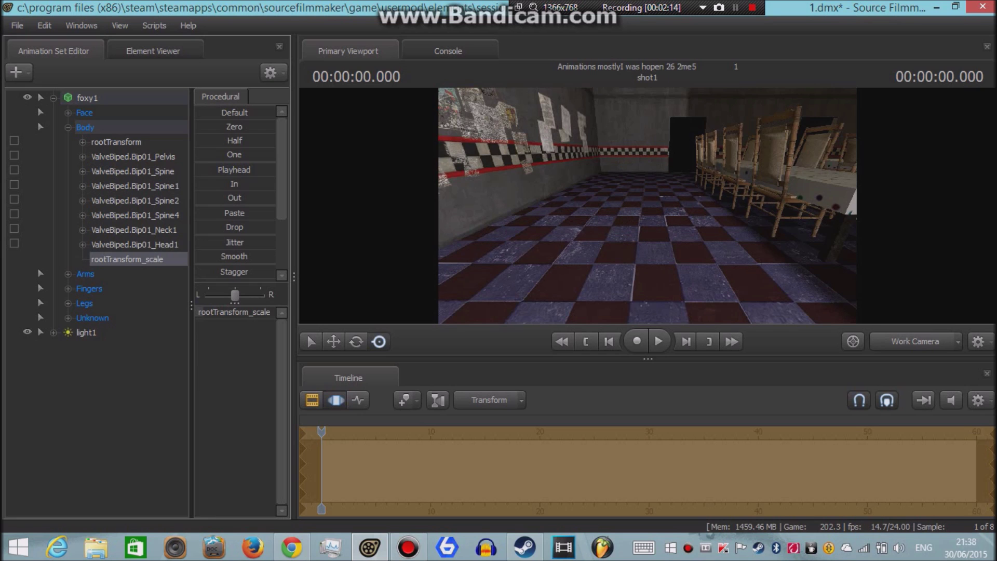
key(w)
drag(565, 242, 575, 215)
key(w)
Raise foxy1's rootTransform_scale from the minimum to bring the character back to roughly its original size.
drag(196, 312, 204, 312)
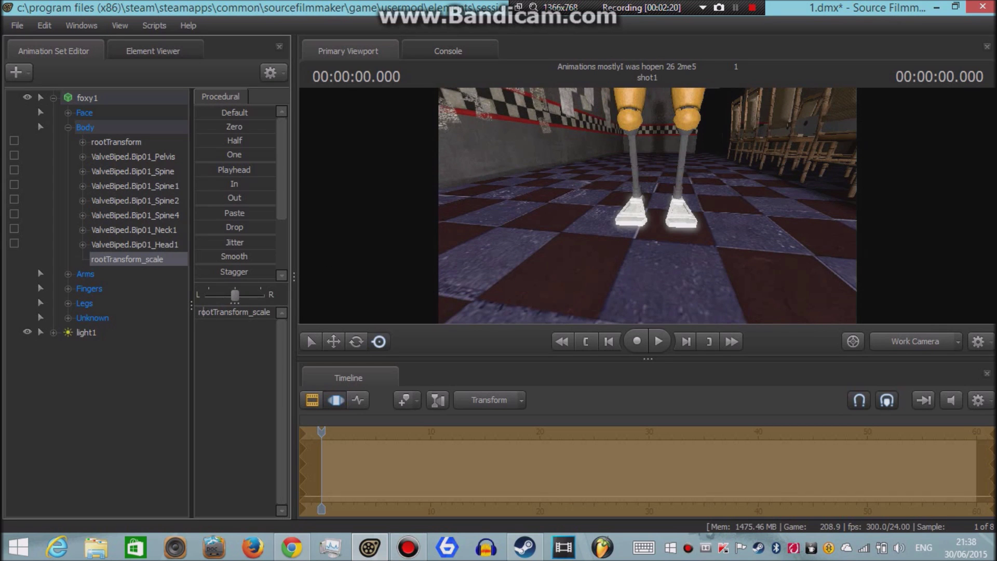
drag(550, 229, 551, 193)
key(s)
key(w)
drag(377, 247, 377, 247)
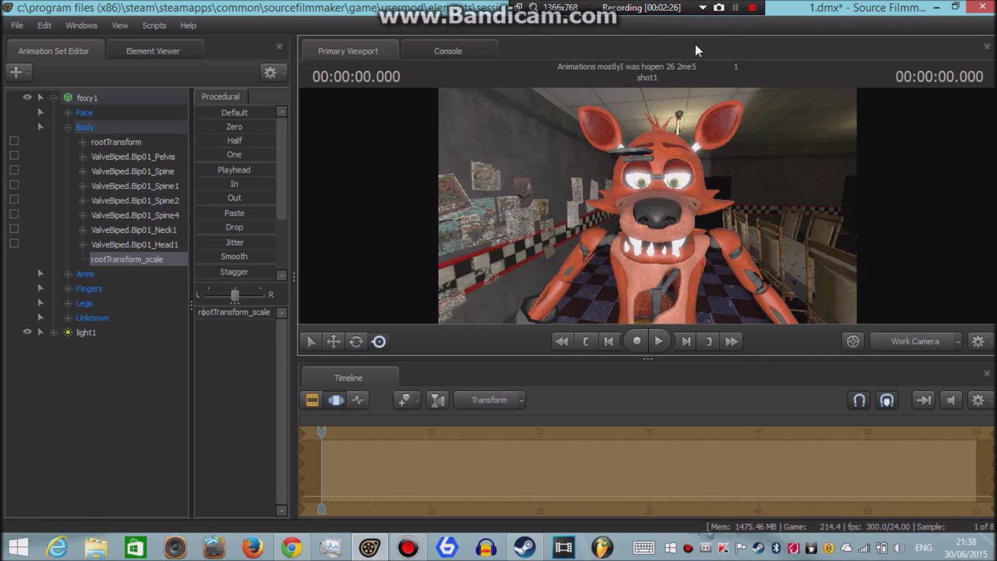
click(735, 8)
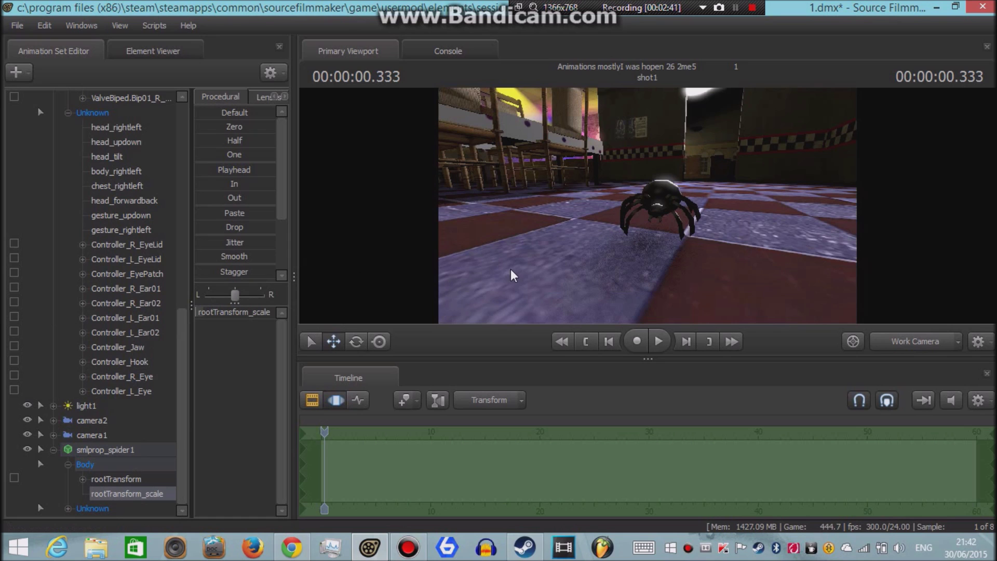
Greatly enlarge the smlprop_spider1 model by increasing its rootTransform_scale.
drag(554, 232, 582, 234)
key(x)
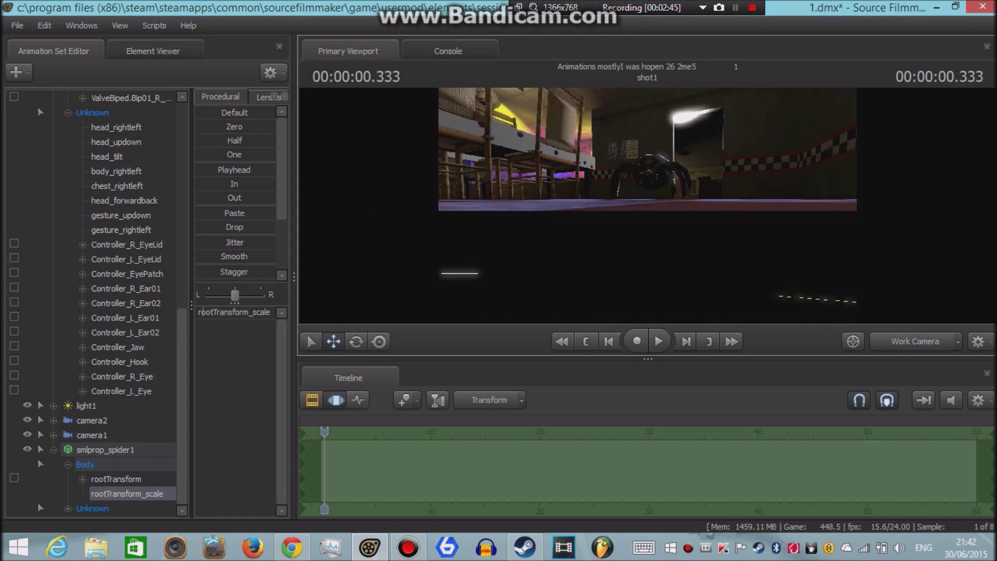
key(z)
key(s)
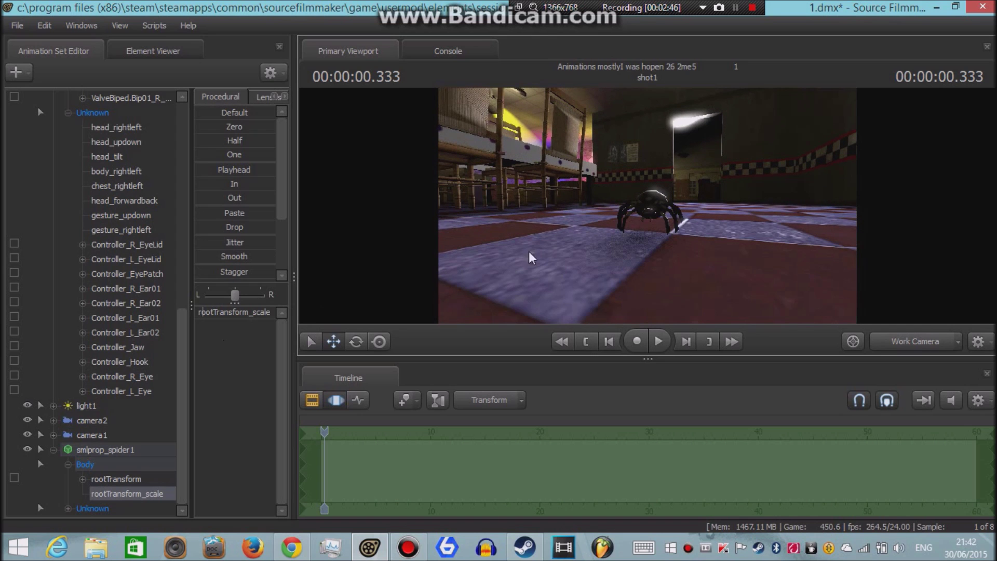
mouse_move(648, 206)
mouse_down()
mouse_move(498, 197)
mouse_move(527, 192)
mouse_move(642, 226)
mouse_move(648, 205)
mouse_up()
key(s)
key(w)
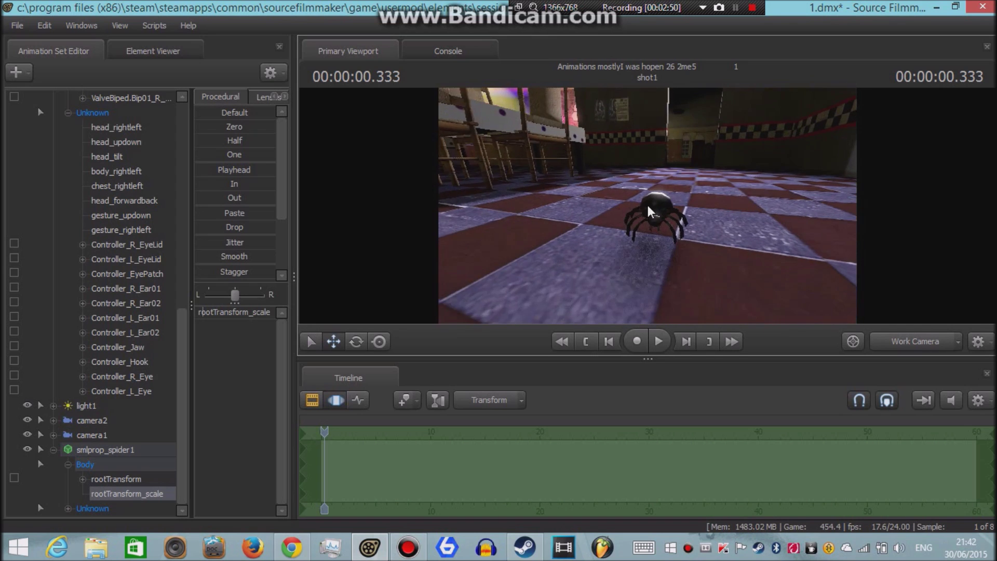
drag(223, 313, 246, 313)
drag(803, 146, 648, 205)
key(s)
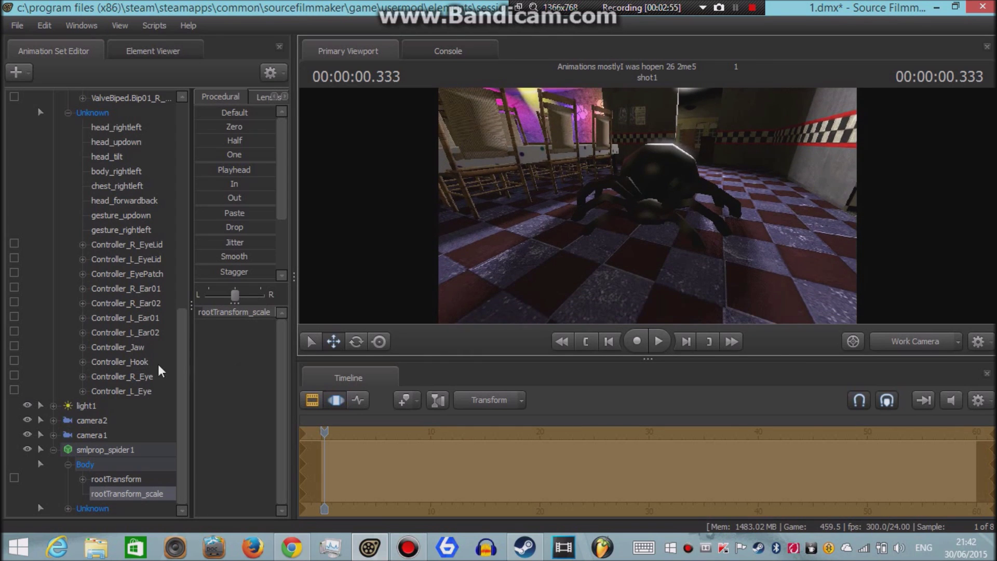
Move the spider's rootTransform vertically to lift the enlarged model out of the floor and rest its legs on it.
click(116, 479)
drag(659, 172, 657, 121)
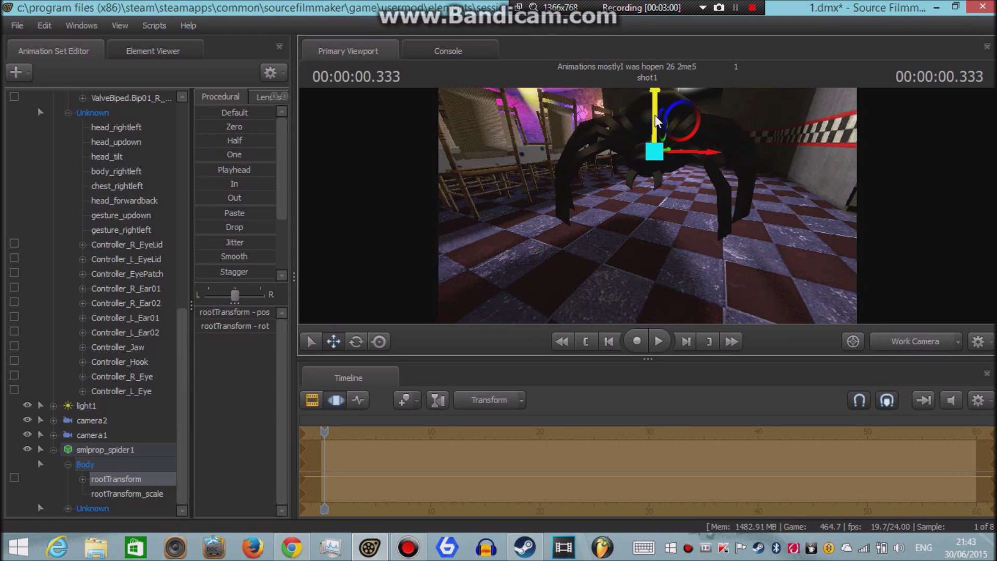
drag(594, 158, 563, 153)
key(s)
key(w)
key(s)
key(x)
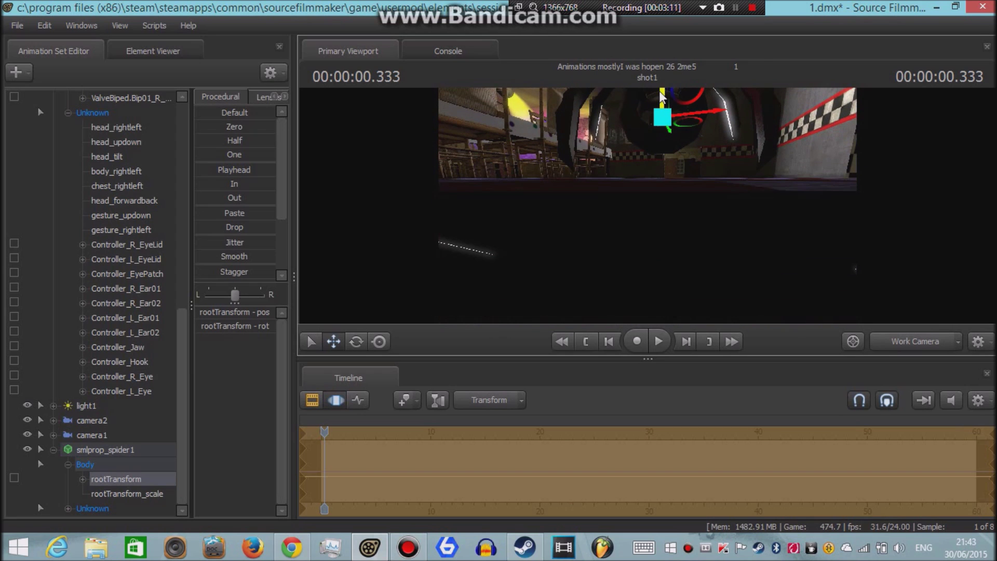
drag(662, 92, 662, 97)
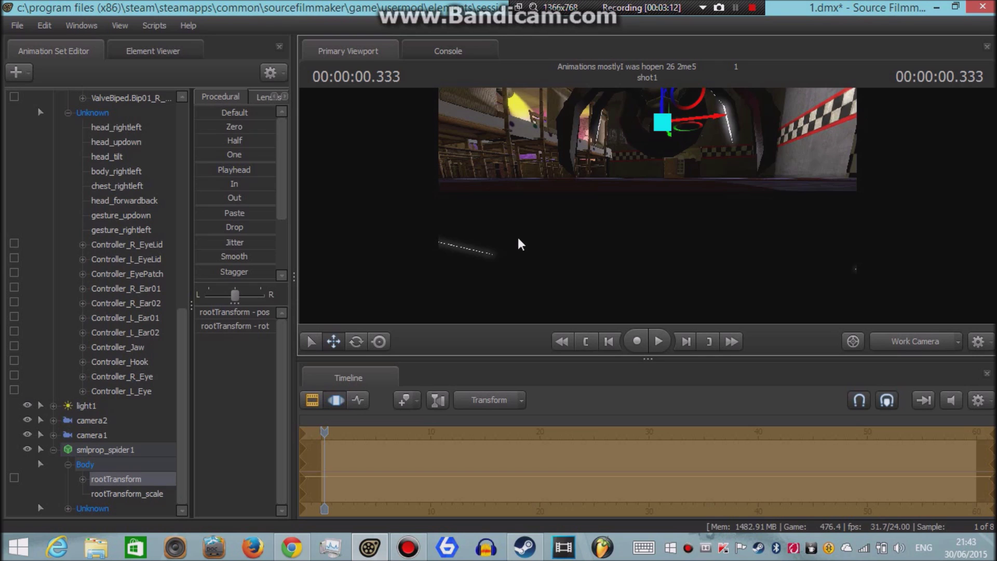
Remap the slider range of smlprop_spider1's rootTransform_scale so that it allows a larger maximum.
click(141, 493)
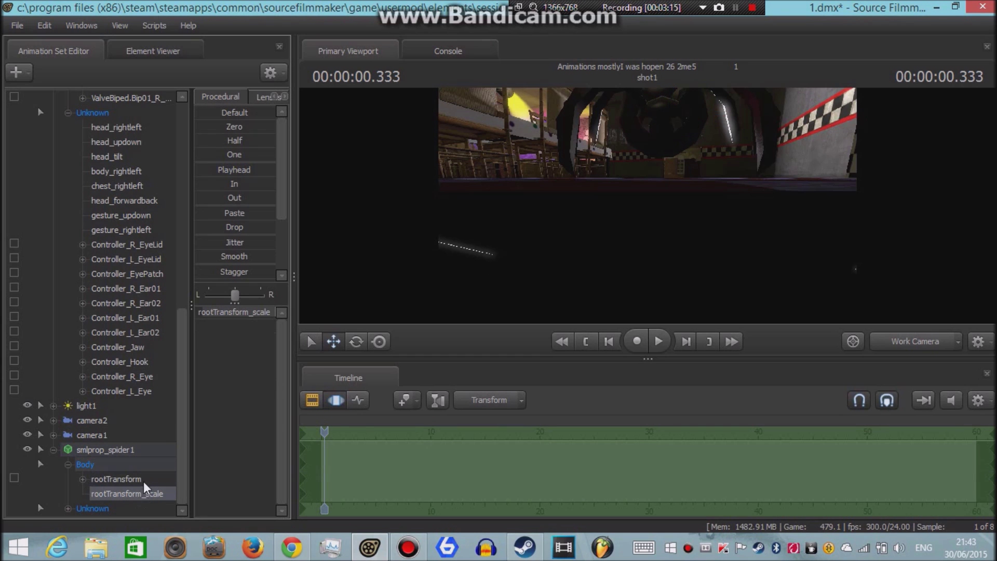
right_click(227, 314)
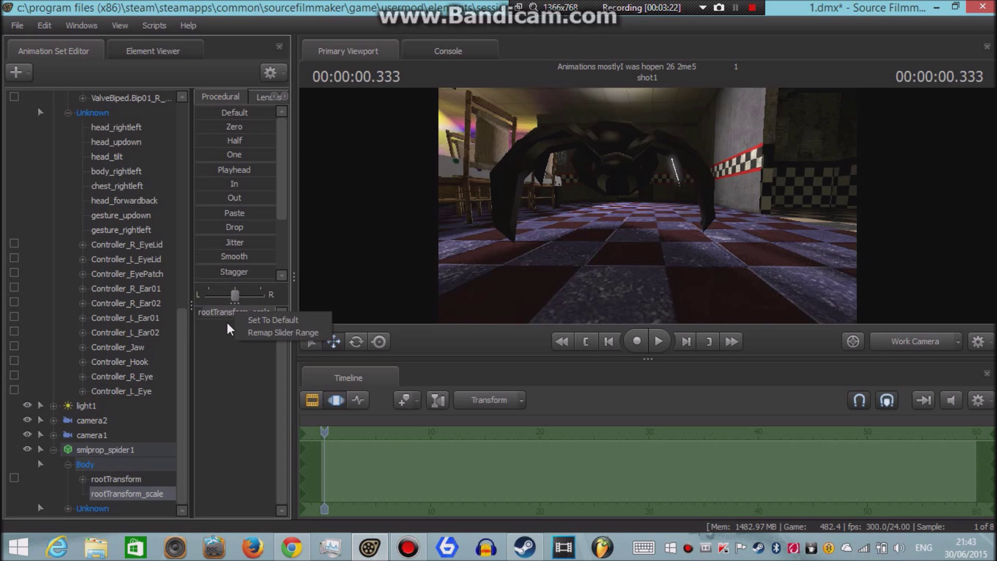
click(142, 493)
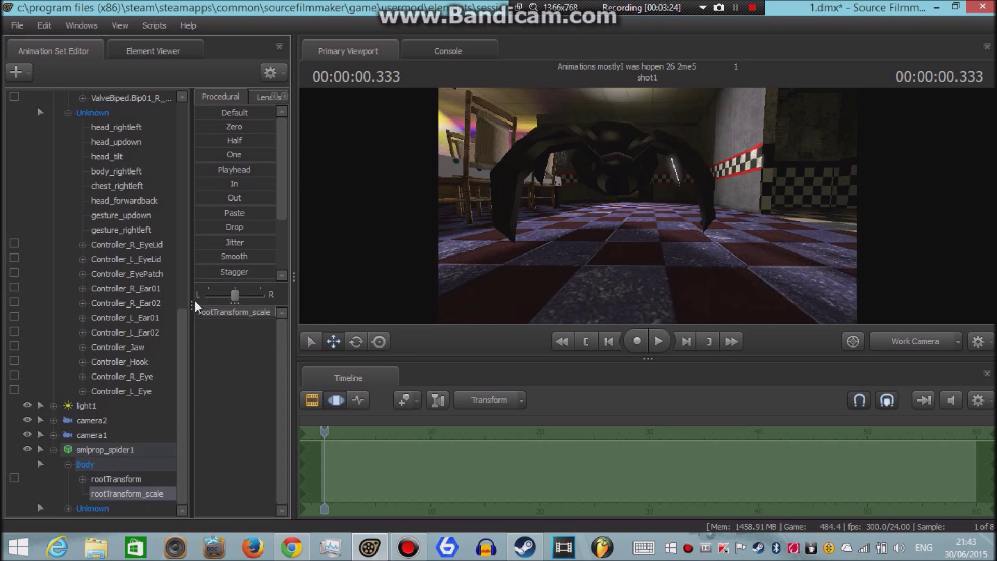
right_click(225, 316)
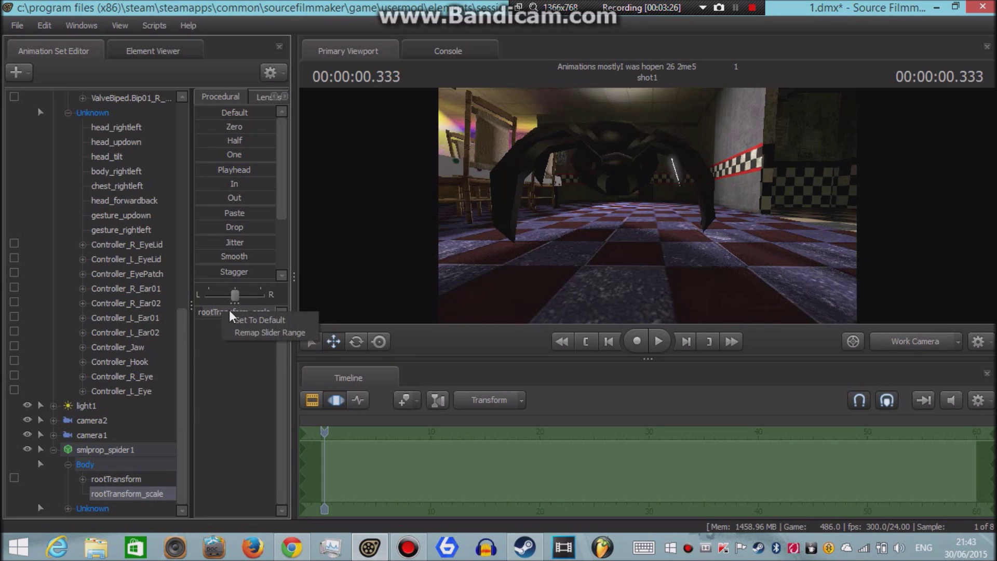
click(260, 335)
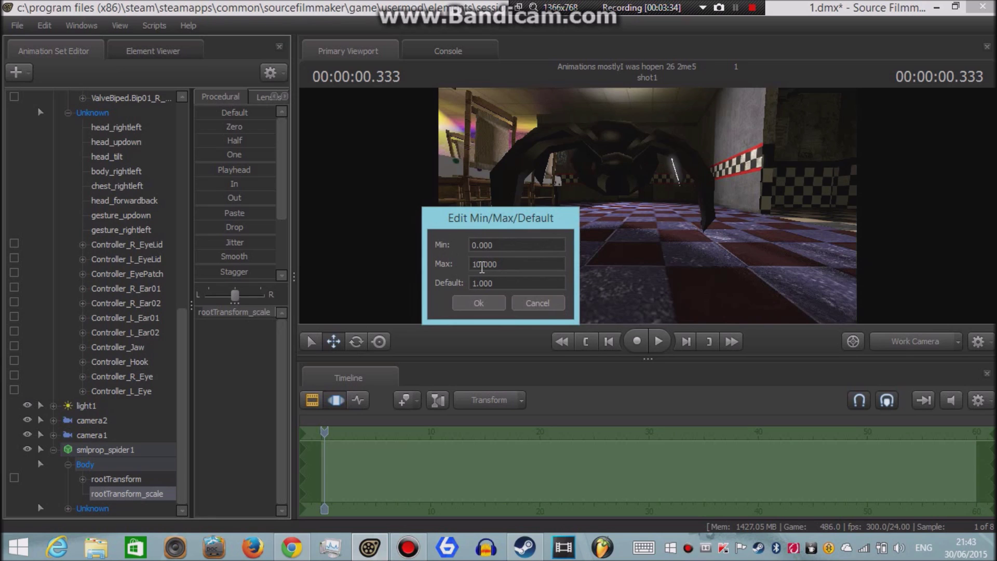
click(483, 266)
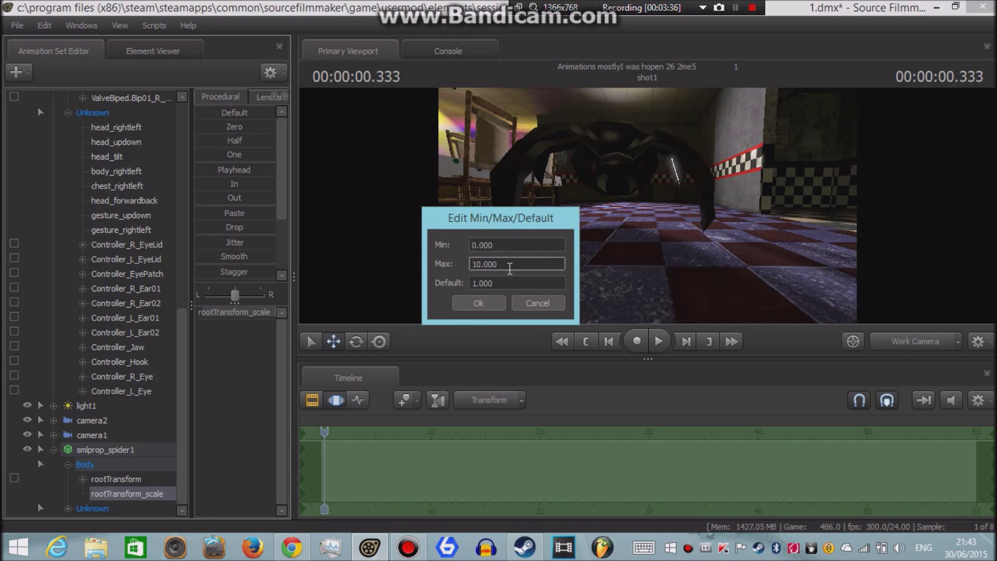
click(479, 304)
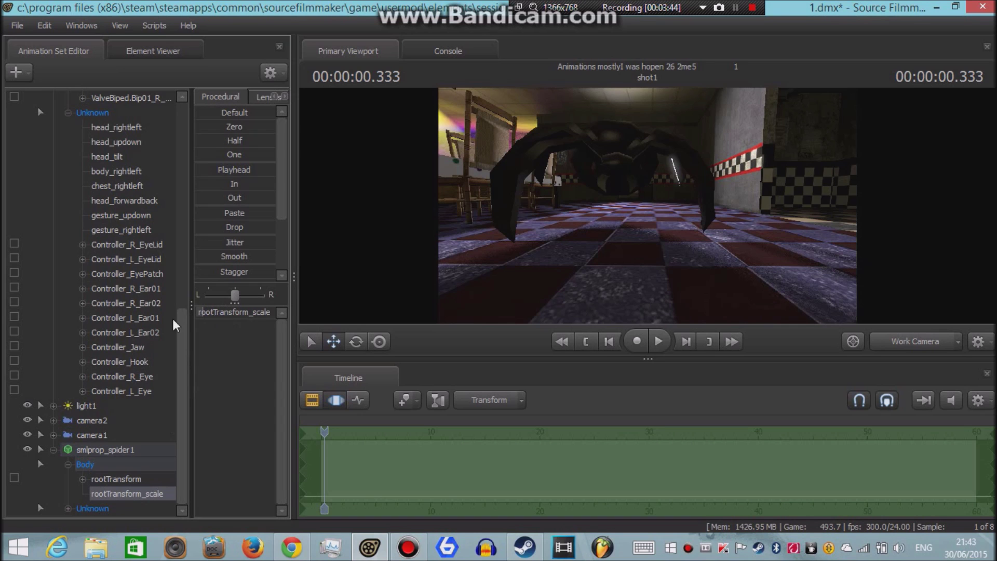
Enlarge the spider to a gigantic size with rootTransform_scale and view it from inside and above the map.
drag(213, 318, 260, 318)
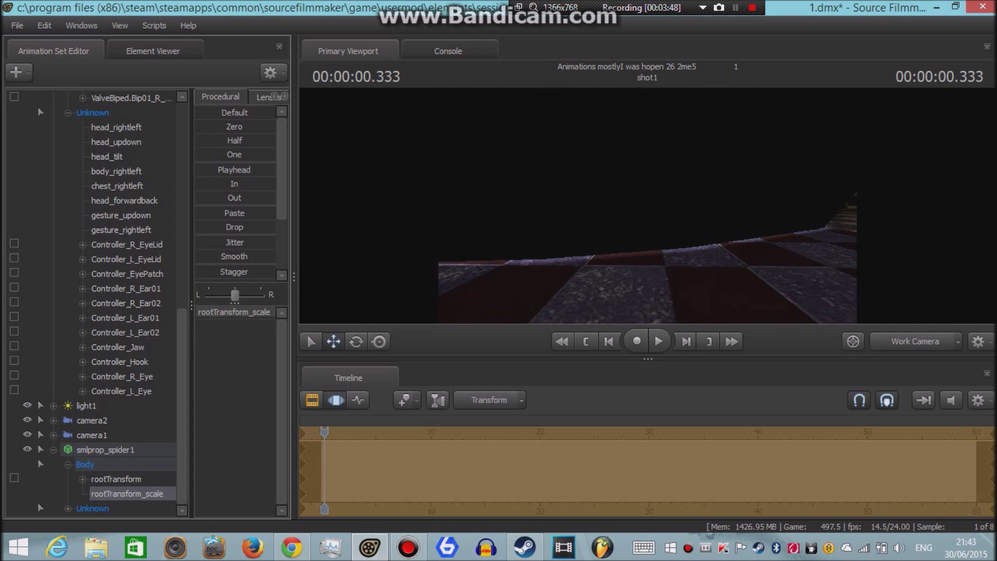
drag(928, 242, 810, 244)
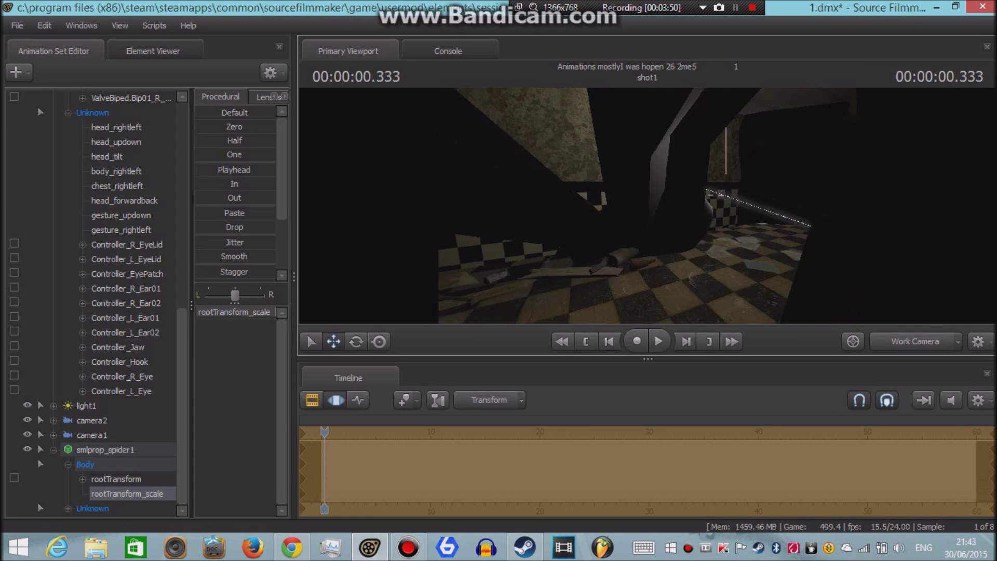
mouse_move(648, 206)
mouse_down()
mouse_move(519, 202)
mouse_move(649, 209)
mouse_up()
key(z)
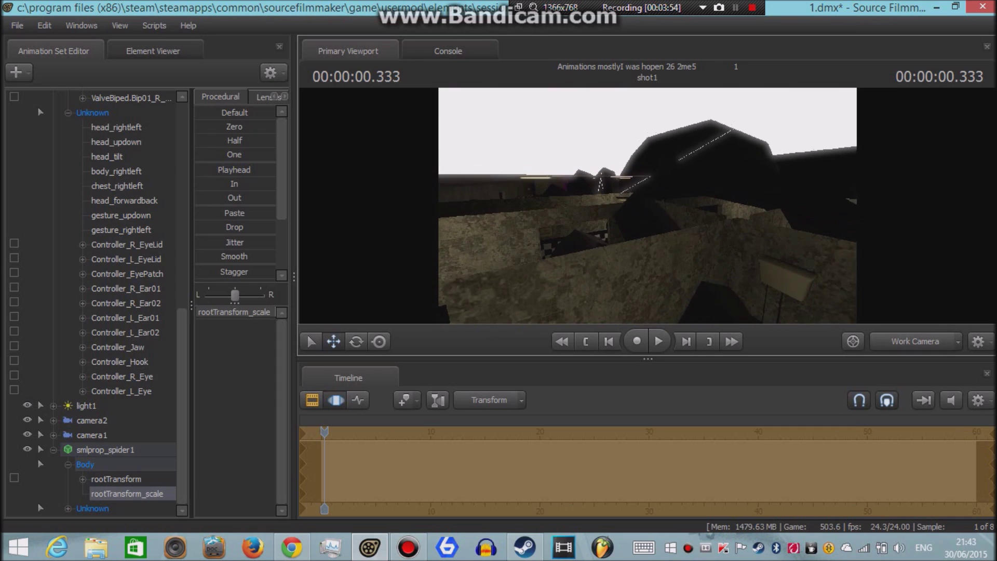
key(w)
mouse_move(538, 255)
mouse_down()
mouse_move(540, 277)
mouse_move(537, 255)
mouse_up()
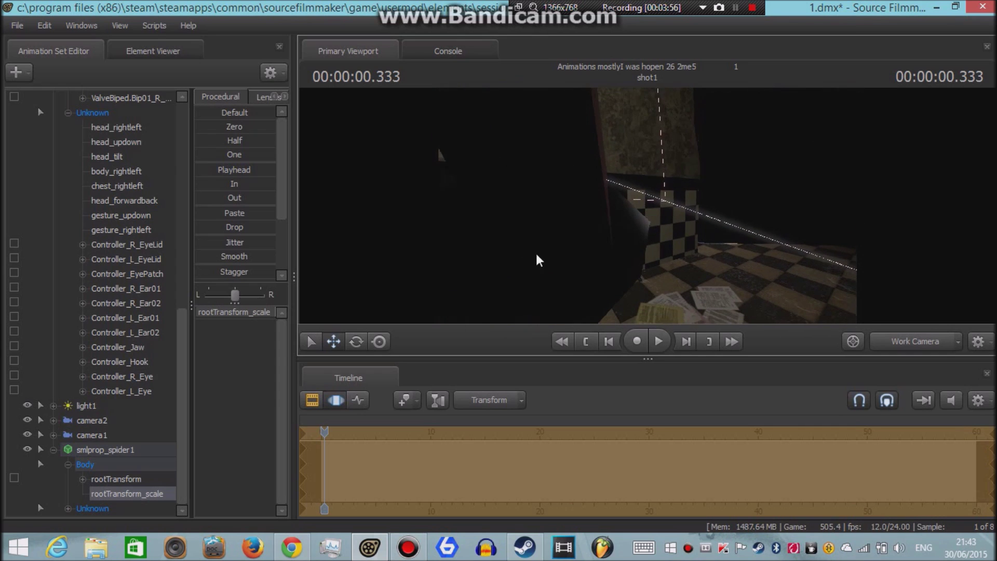
Reduce the gigantic spider with rootTransform_scale, readjust its size while viewing it near foxy1, and select its rootTransform.
drag(230, 312, 172, 317)
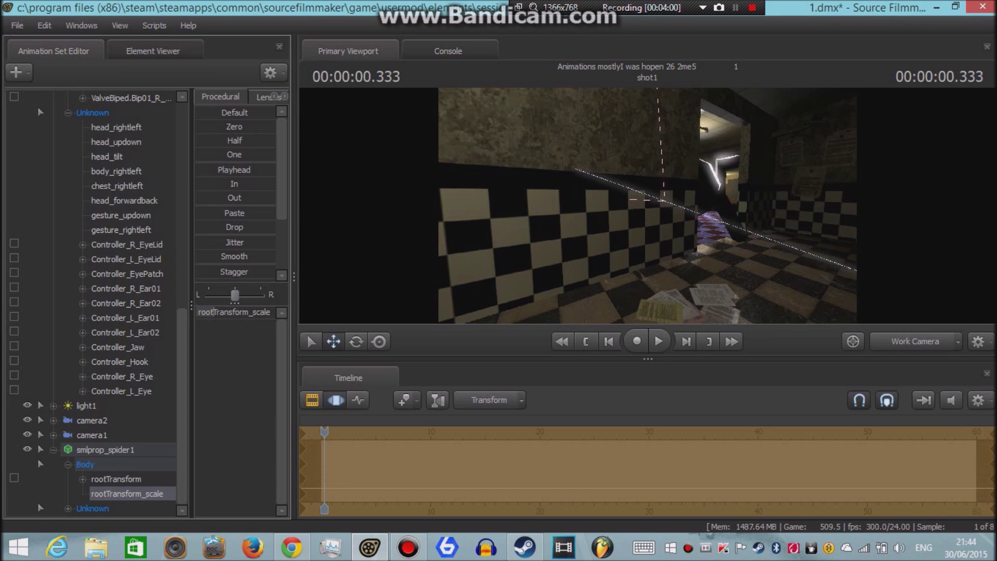
key(w)
drag(647, 205, 659, 205)
drag(224, 312, 232, 316)
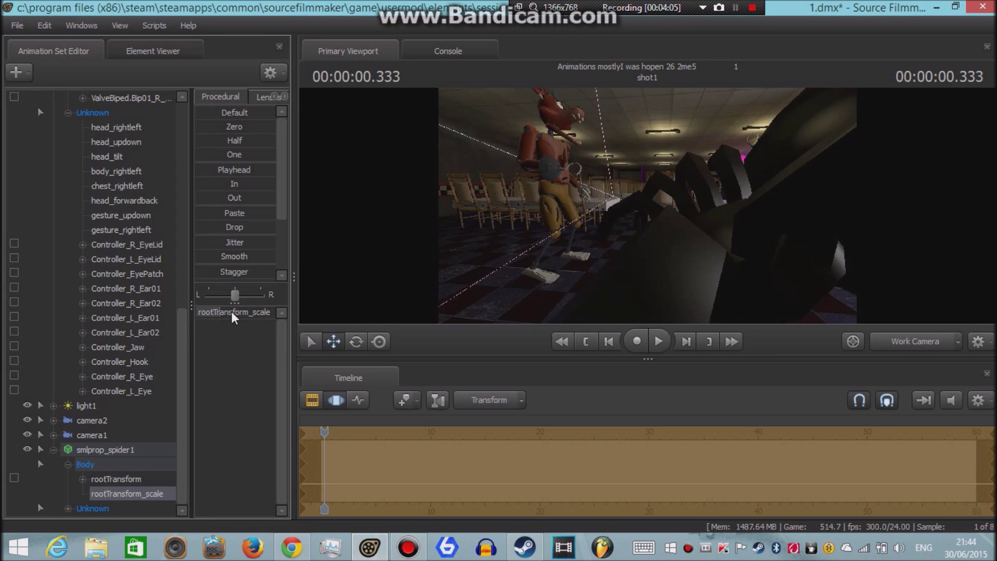
click(114, 482)
mouse_move(484, 225)
mouse_down()
mouse_move(524, 229)
mouse_move(535, 259)
mouse_move(485, 225)
mouse_up()
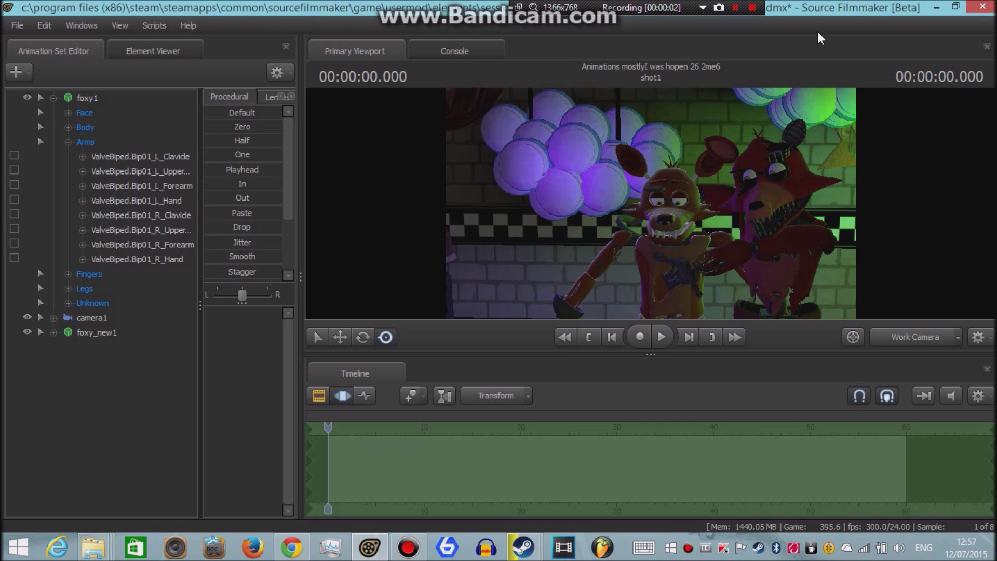
Select foxy1's ValveBiped.Bip01_R_Clavicle bone in the viewport of the scene with the two Foxy models.
drag(650, 204, 693, 232)
drag(651, 204, 653, 189)
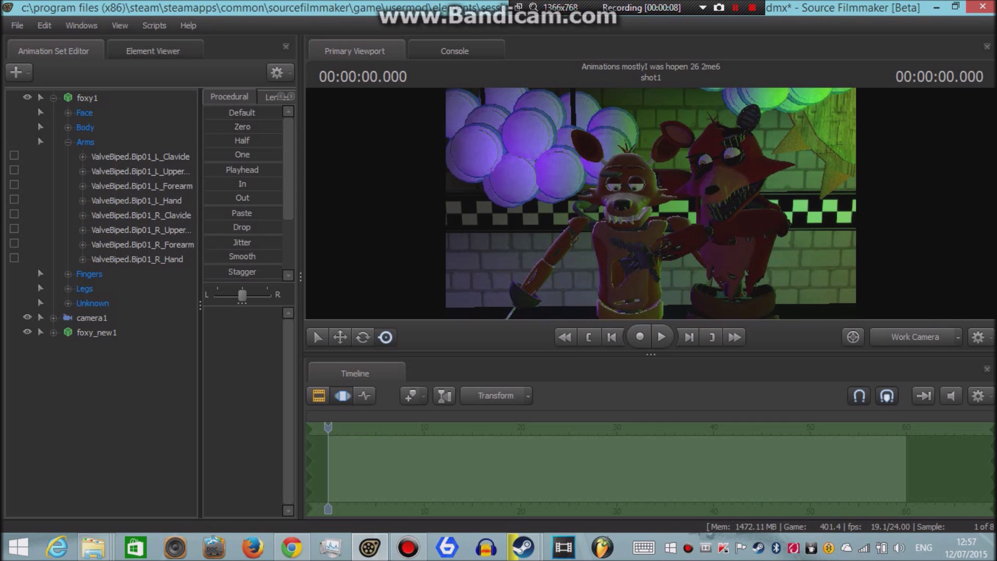
click(627, 227)
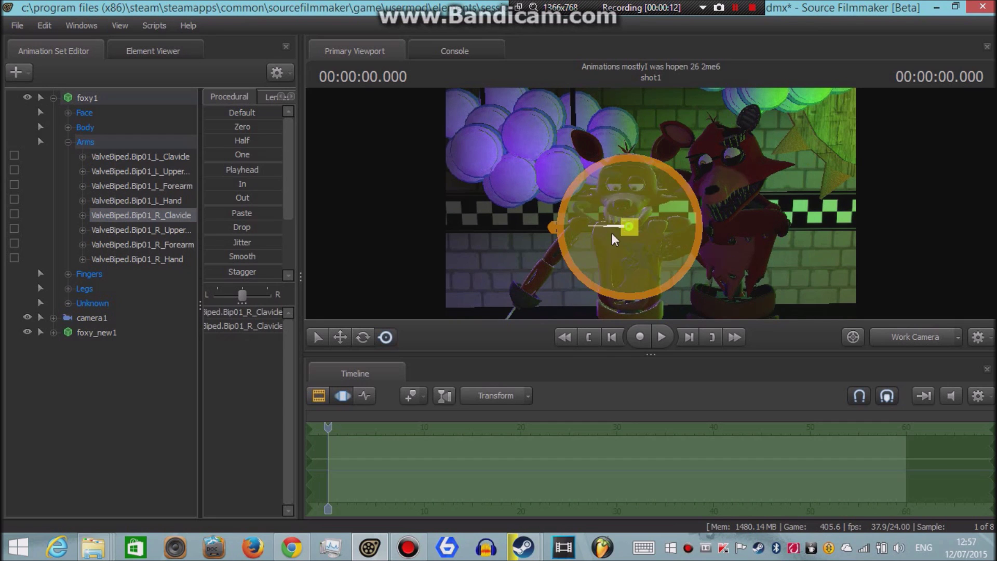
mouse_move(616, 233)
mouse_down()
mouse_move(596, 224)
mouse_move(604, 230)
mouse_up()
ctrl+click(670, 227)
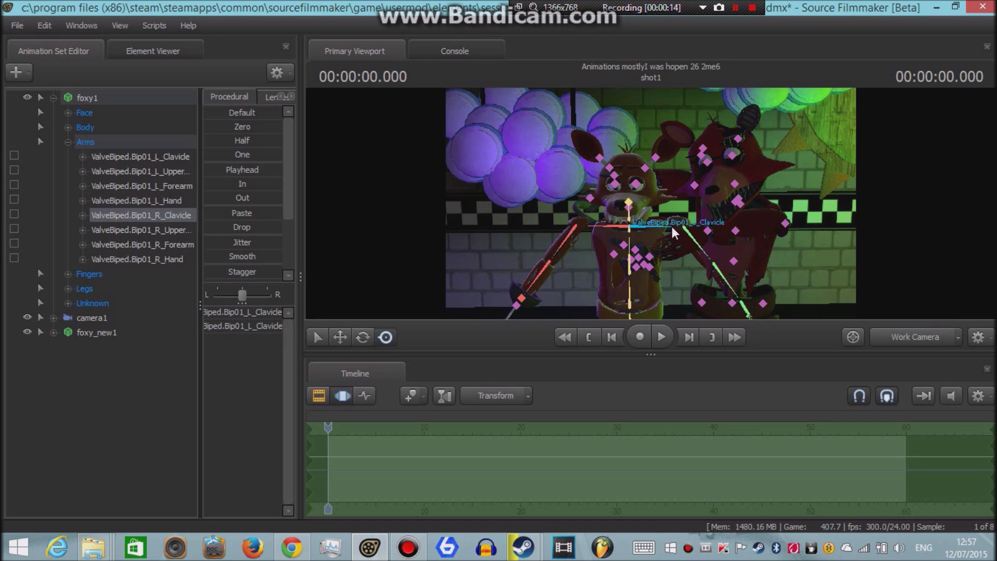
click(674, 232)
drag(673, 232, 678, 230)
ctrl+click(677, 231)
ctrl+click(599, 231)
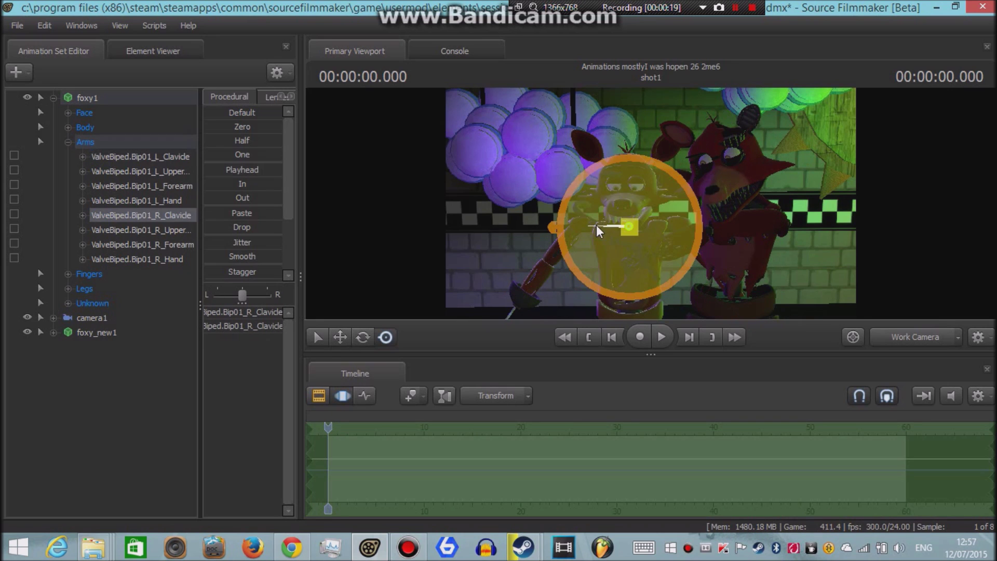
drag(598, 230, 631, 241)
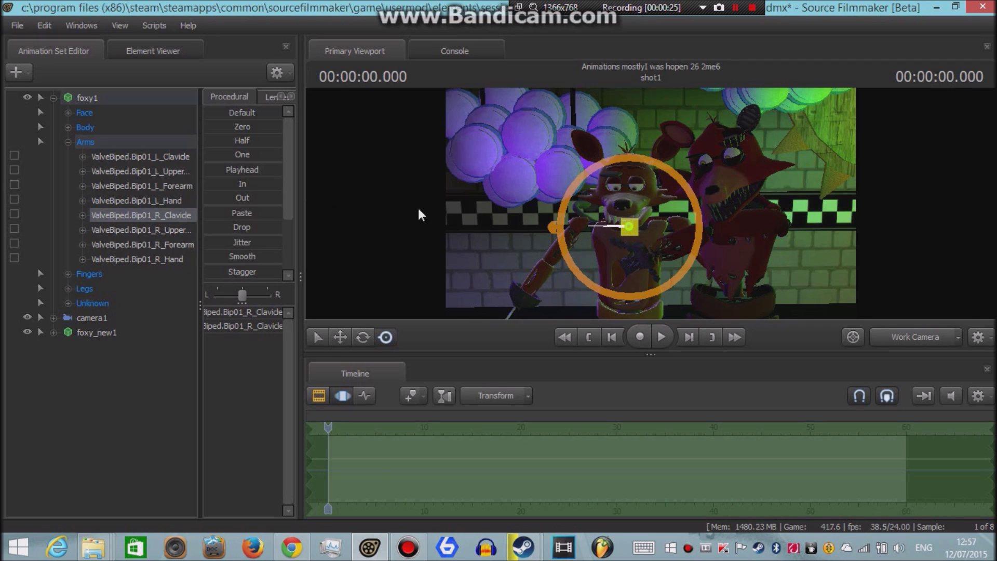
Add a scale control to foxy1's ValveBiped.Bip01_R_Clavicle transform.
key(ctrl)
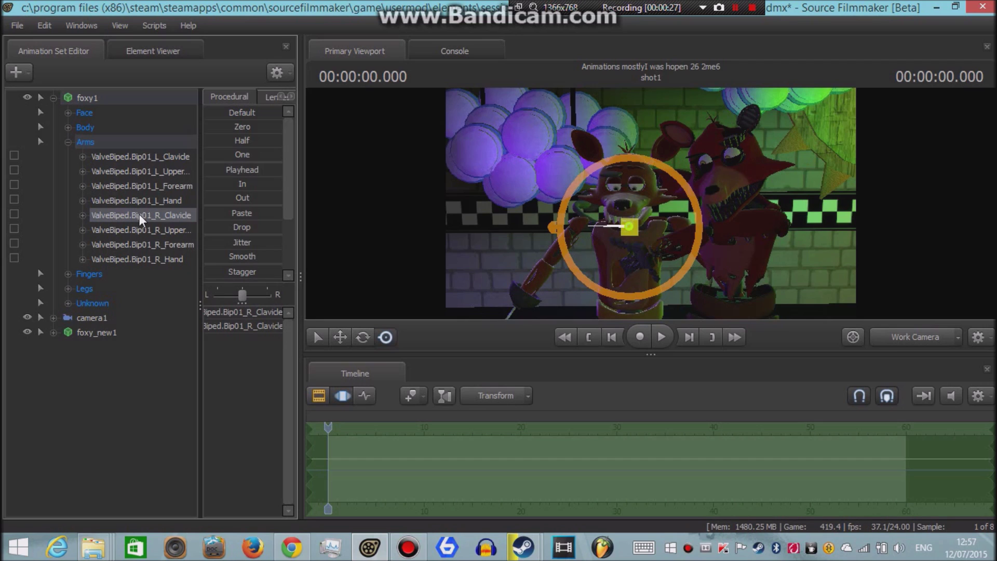
right_click(140, 215)
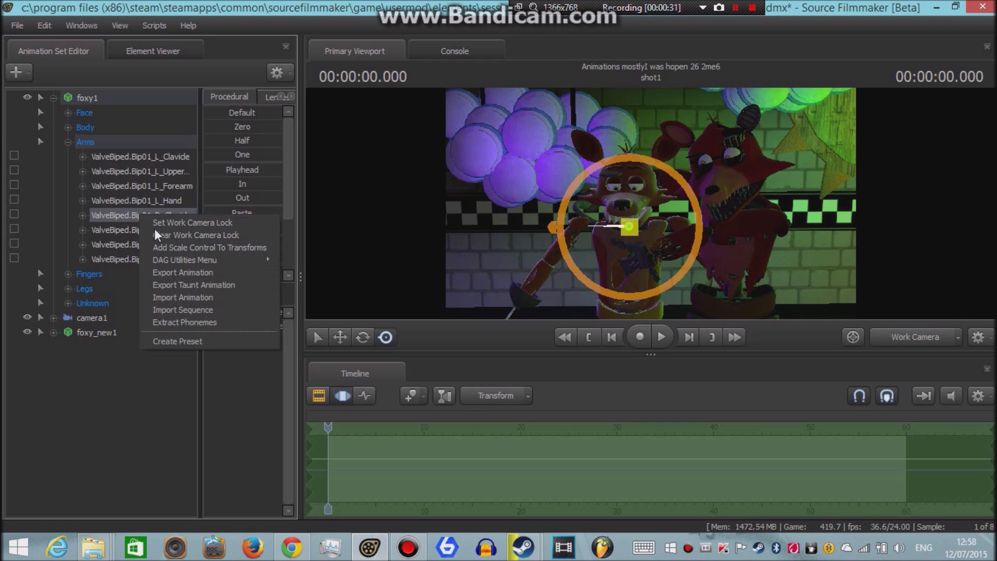
click(206, 249)
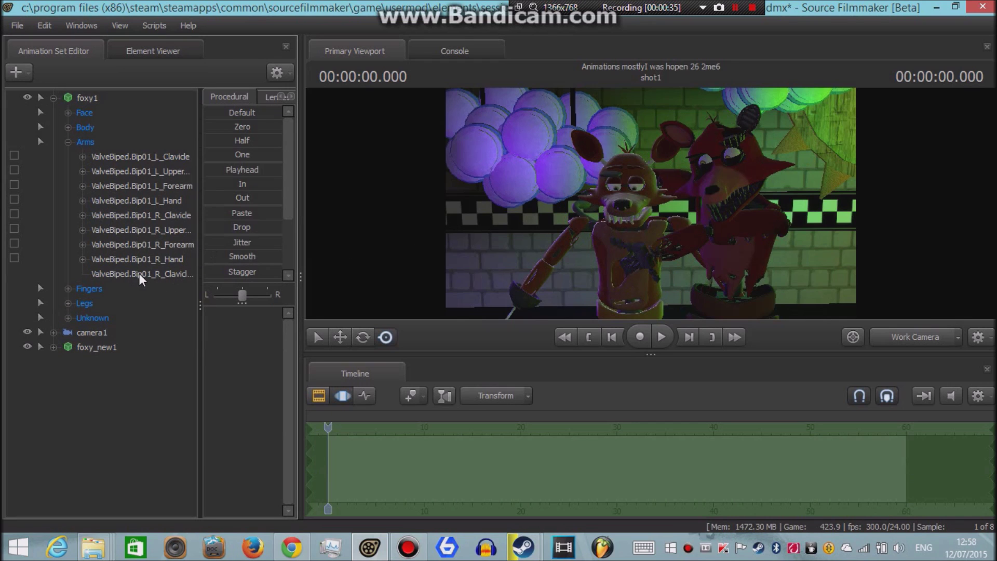
Greatly enlarge foxy1's right arm by increasing the new R_Clavicle scale control, and view the whole arm.
click(140, 275)
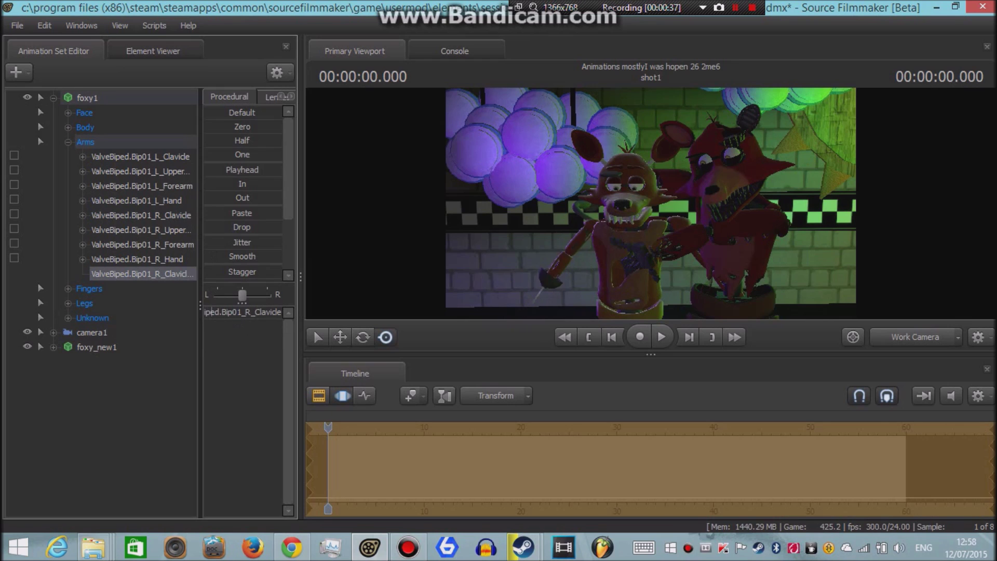
mouse_move(215, 312)
mouse_down()
mouse_move(206, 312)
mouse_move(237, 312)
mouse_up()
mouse_move(606, 202)
mouse_down()
mouse_move(597, 206)
mouse_move(606, 202)
mouse_up()
key(s)
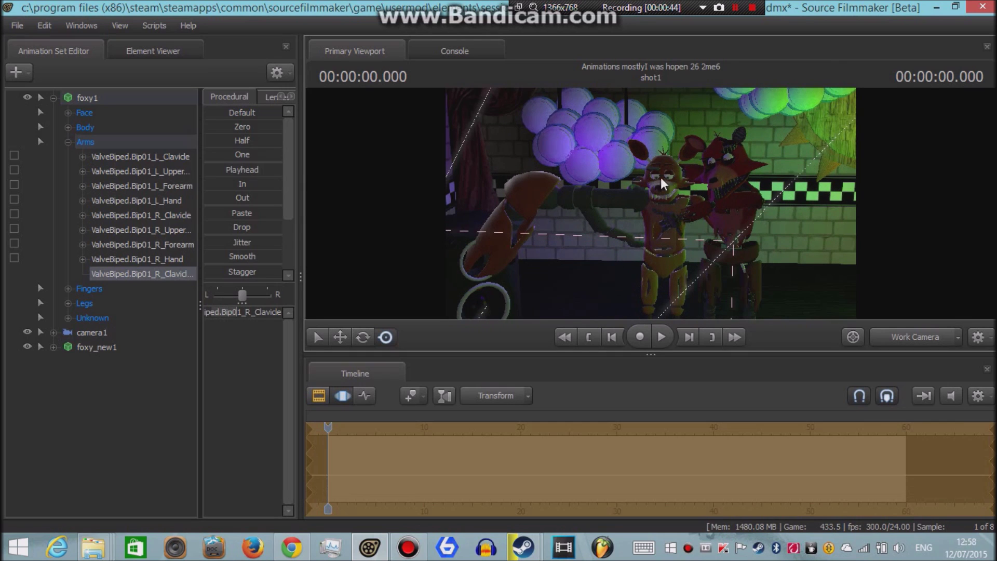
Try rotating foxy1's enlarged right arm at the R_Clavicle bone and undo the rotation.
ctrl+click(685, 202)
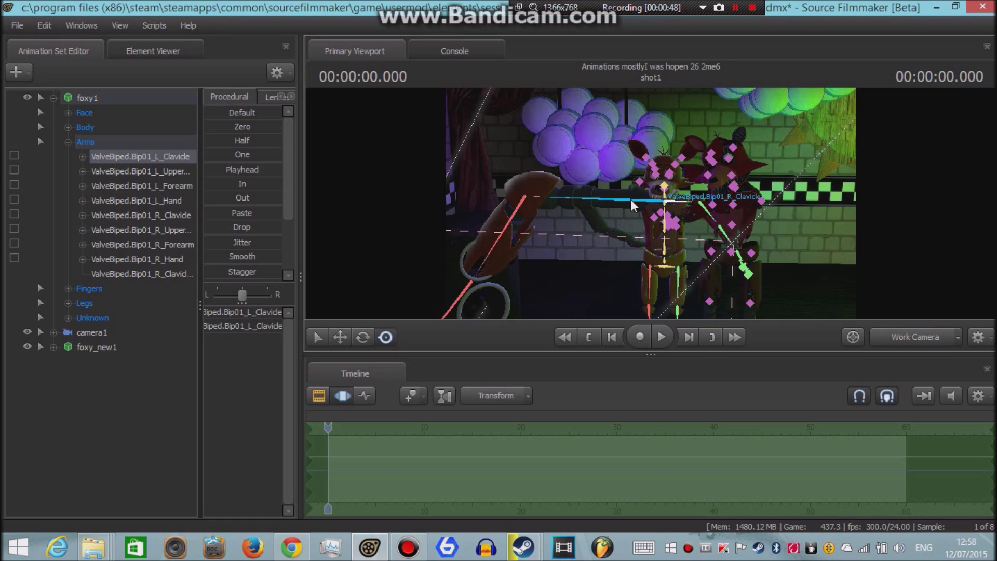
ctrl+click(631, 204)
mouse_move(629, 220)
mouse_down()
mouse_move(621, 190)
mouse_move(619, 208)
mouse_move(637, 212)
mouse_up()
key(ctrl+z)
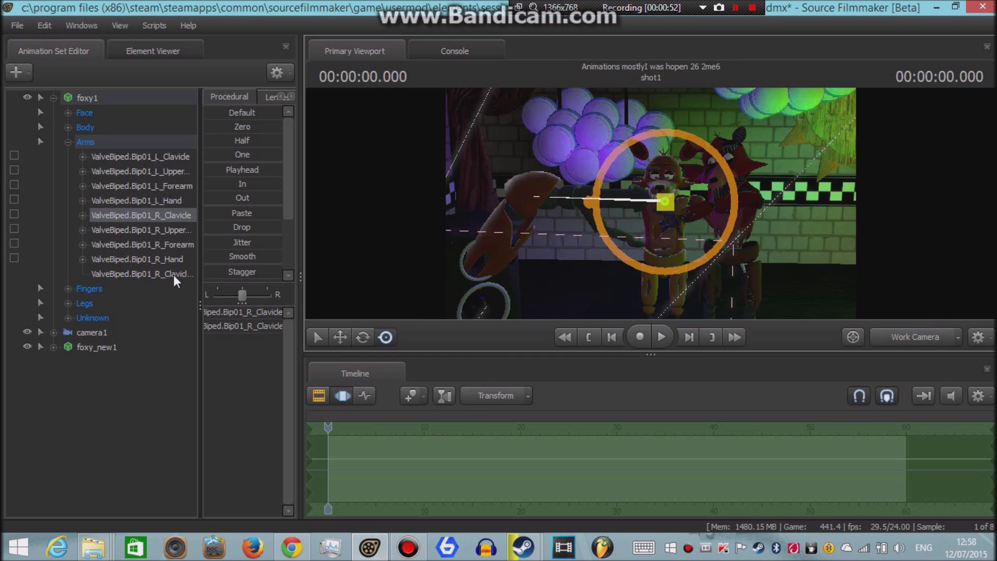
View foxy1's enlarged right arm up close and select its R_Clavicle bone for rotation.
click(128, 276)
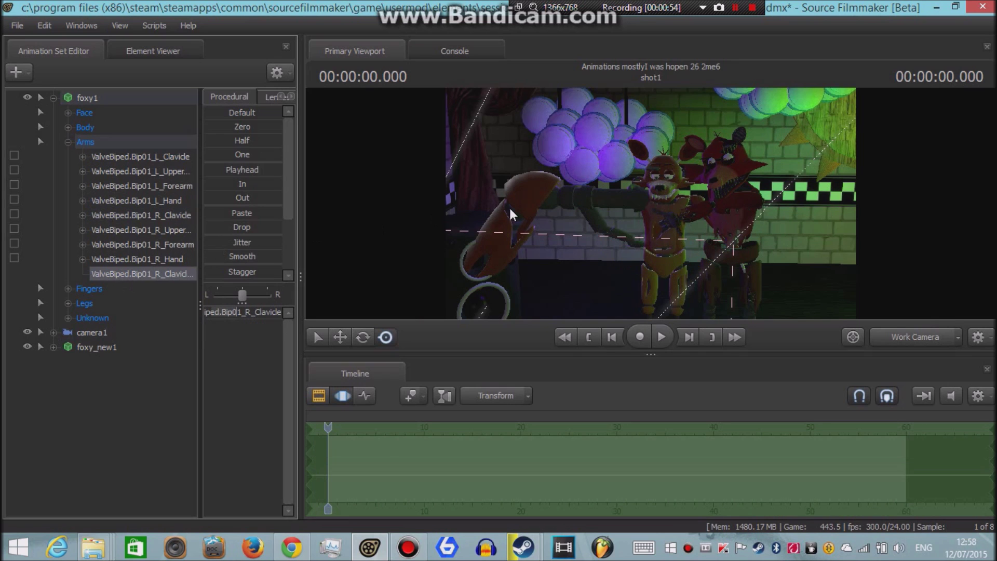
mouse_move(519, 215)
mouse_down()
mouse_move(555, 179)
mouse_move(527, 203)
mouse_move(508, 203)
mouse_up()
key(w)
key(ctrl)
click(630, 204)
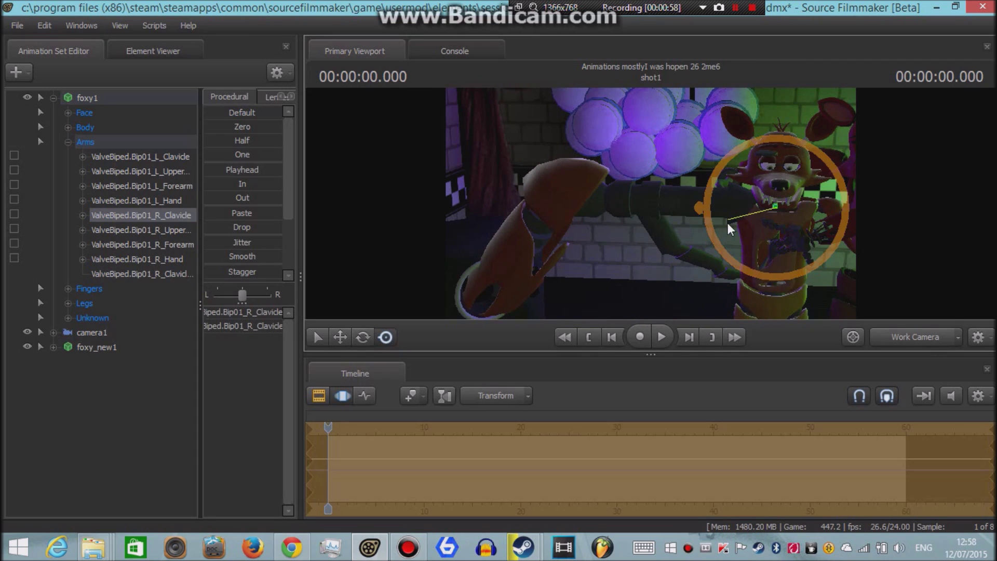
Open the numeric value of foxy1's R_Clavicle scale control for editing.
click(185, 274)
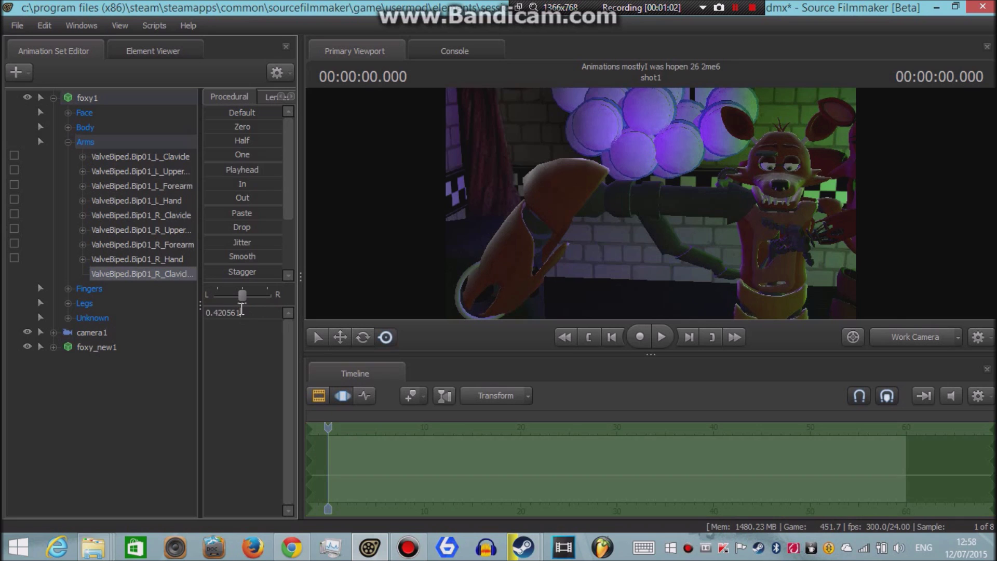
click(213, 340)
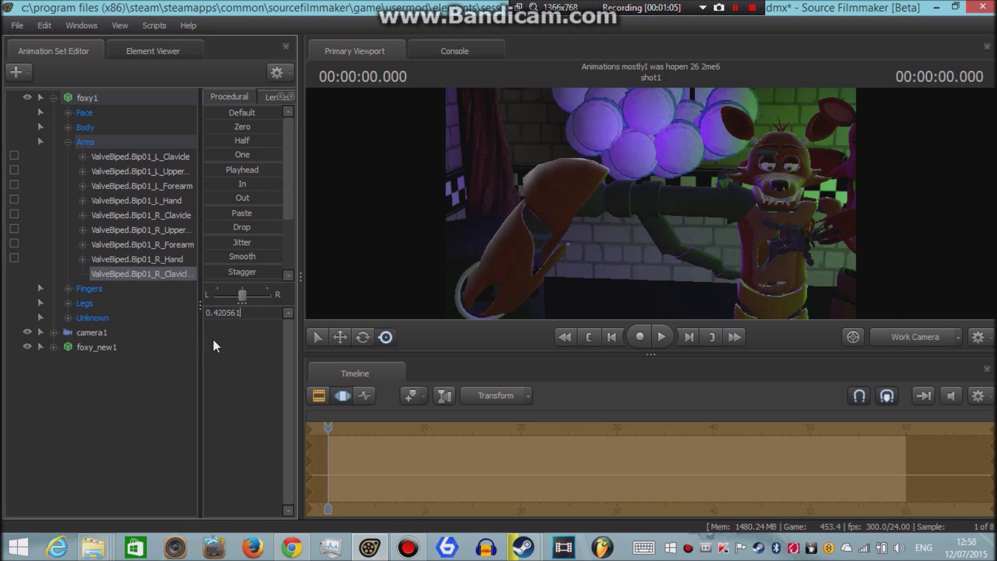
drag(237, 313, 231, 312)
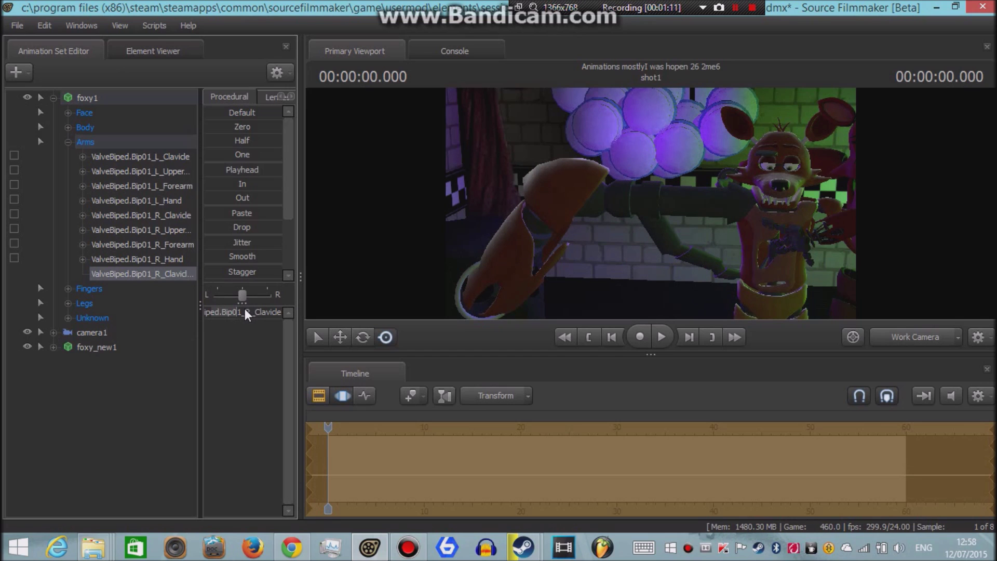
click(246, 314)
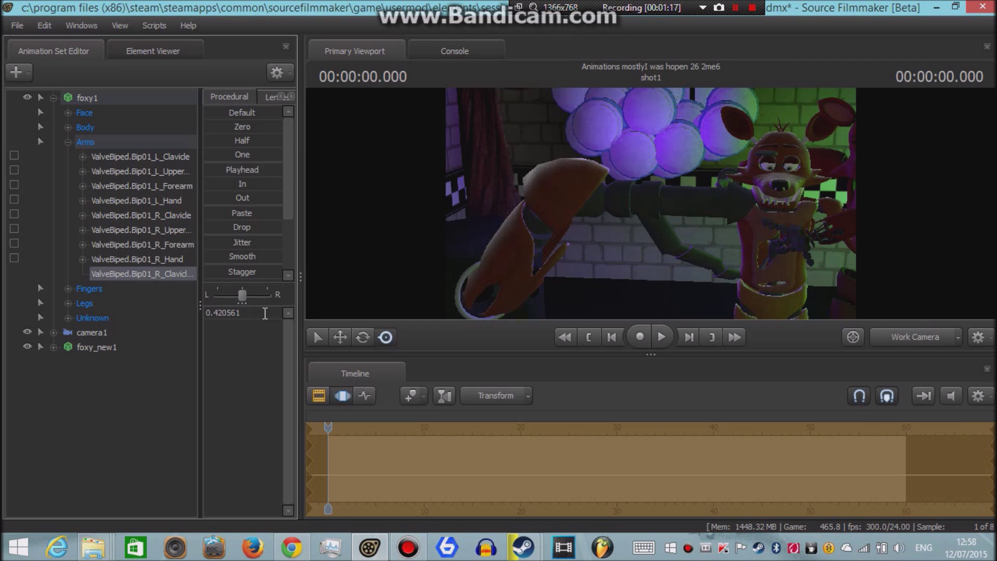
drag(249, 312, 212, 312)
Try rotating foxy1's left arm at the ValveBiped.Bip01_L_Clavicle bone and undo the rotation.
drag(683, 225, 711, 225)
key(w)
ctrl+click(563, 208)
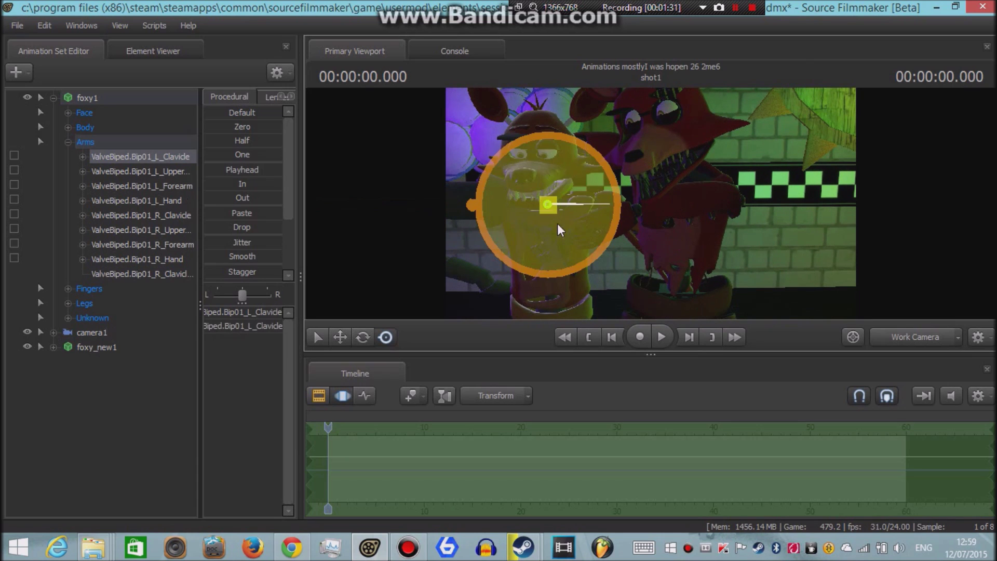
mouse_move(565, 209)
mouse_down()
mouse_move(574, 188)
mouse_move(581, 200)
mouse_up()
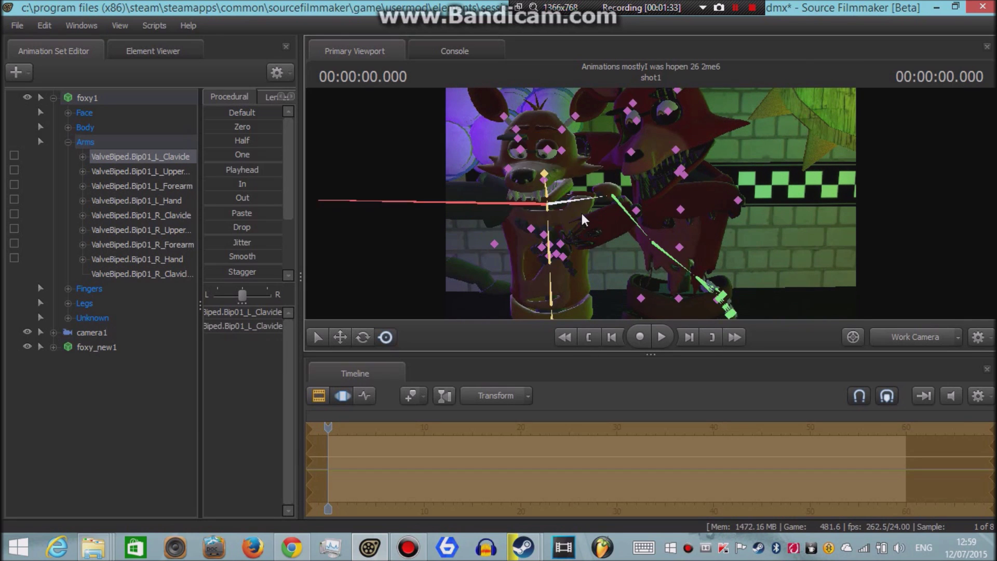
key(ctrl+z)
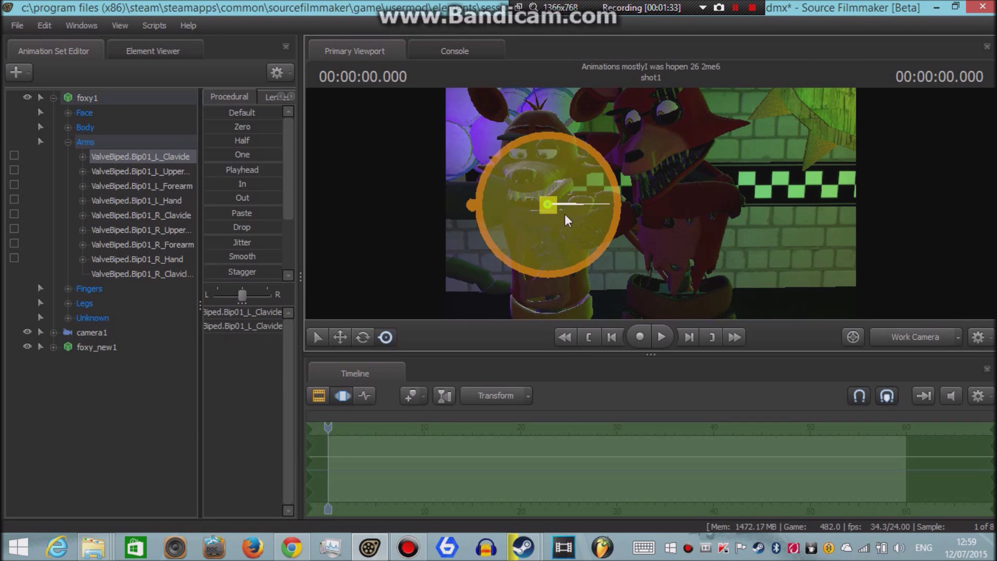
Add a scale control to foxy1's ValveBiped.Bip01_L_Clavicle bone, try adjusting it, and undo the changes.
right_click(167, 161)
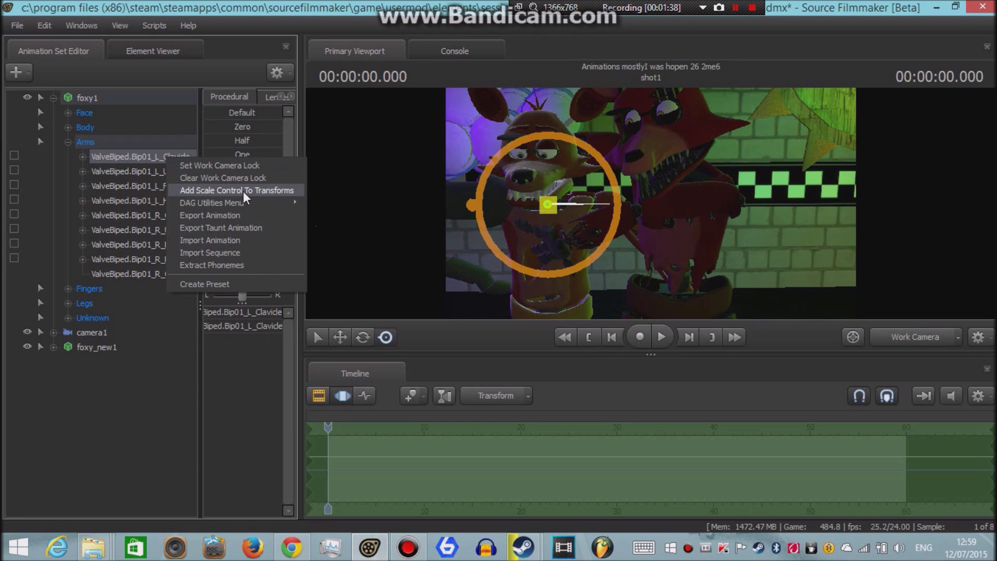
click(193, 191)
click(168, 291)
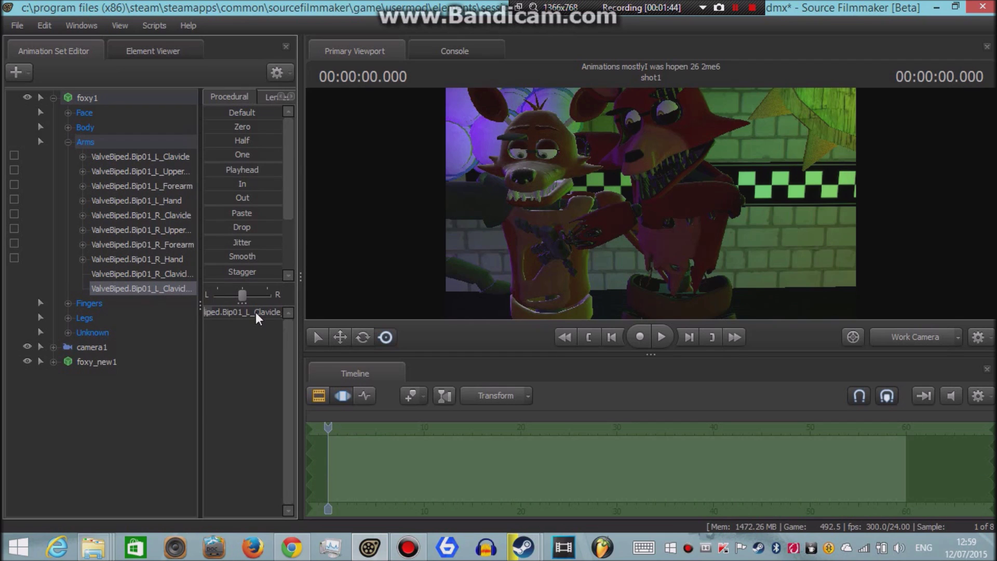
drag(270, 311, 266, 311)
key(ctrl+z)
key(ctrl+z)
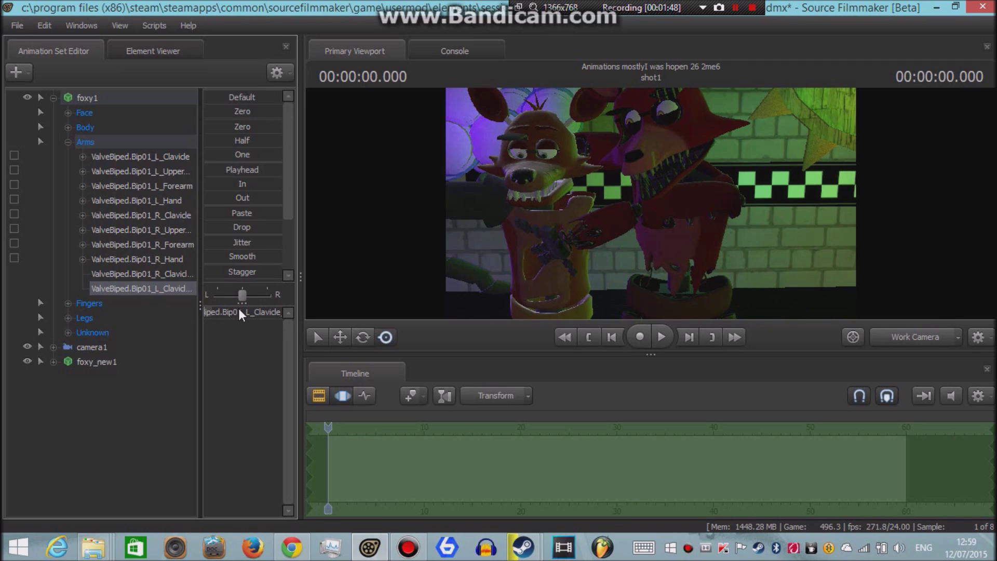
Add a scale control to the transform of foxy1's ValveBiped.Bip01_L_Clavicle bone.
click(167, 157)
right_click(167, 157)
click(182, 196)
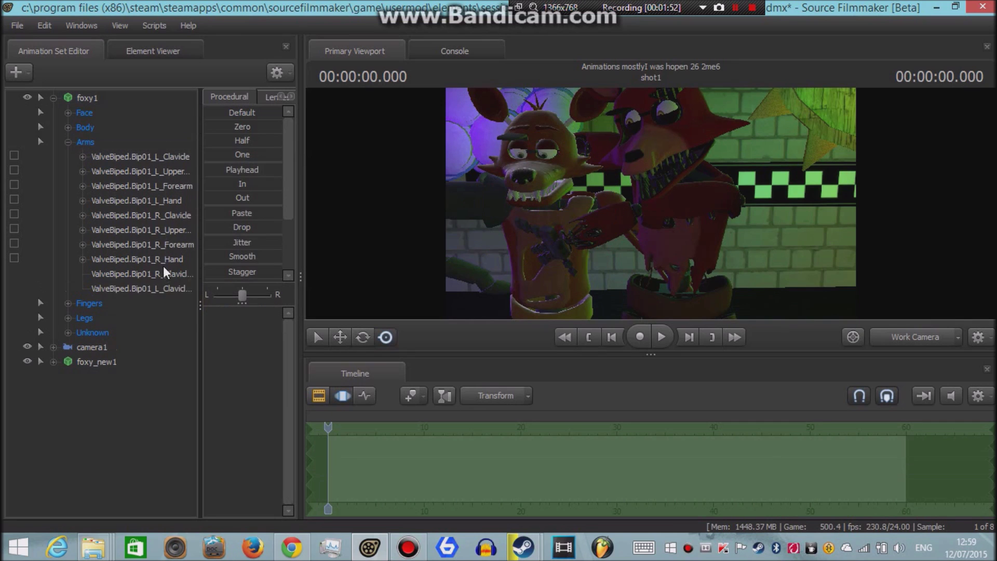
Set foxy1's new left clavicle scale control to 0.420561 to enlarge the left arm.
click(167, 289)
click(251, 314)
text(0.1)
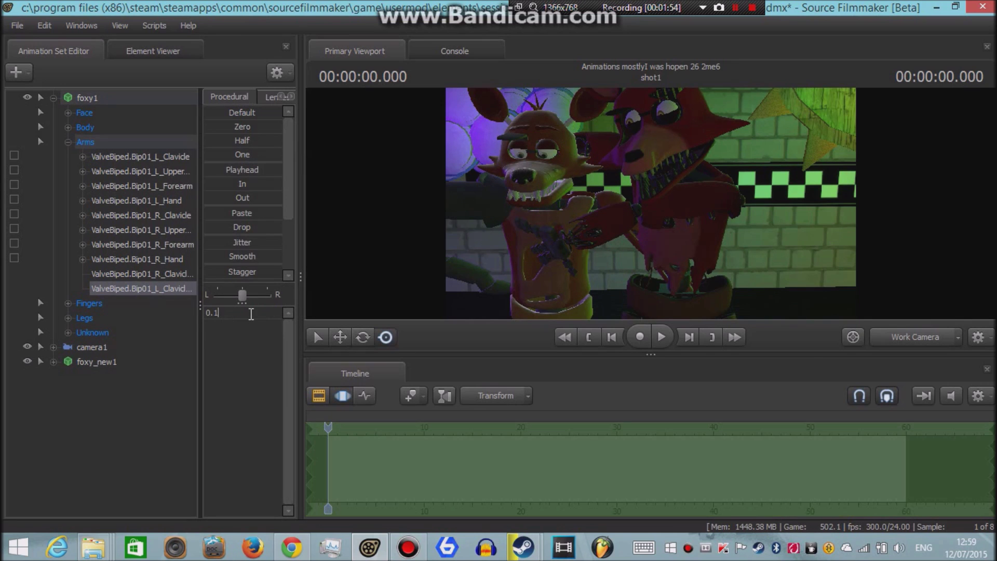
drag(269, 312, 114, 304)
text(0.420561)
key(Return)
View foxy1's two enlarged arms from farther back and select the ValveBiped.Bip01_R_Clavicle bone.
key(s)
drag(504, 244, 467, 244)
ctrl+click(601, 206)
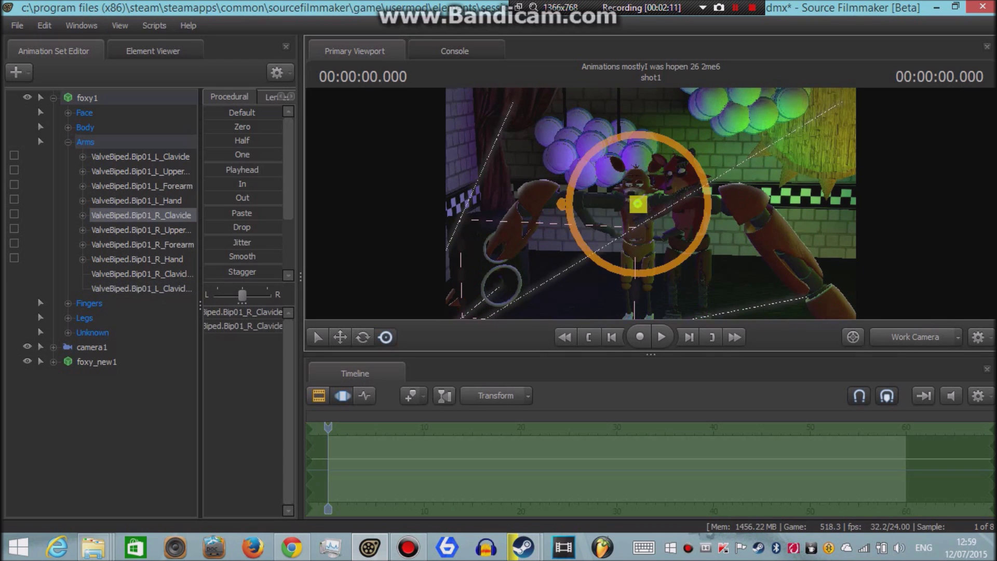
key(s)
drag(601, 206, 654, 157)
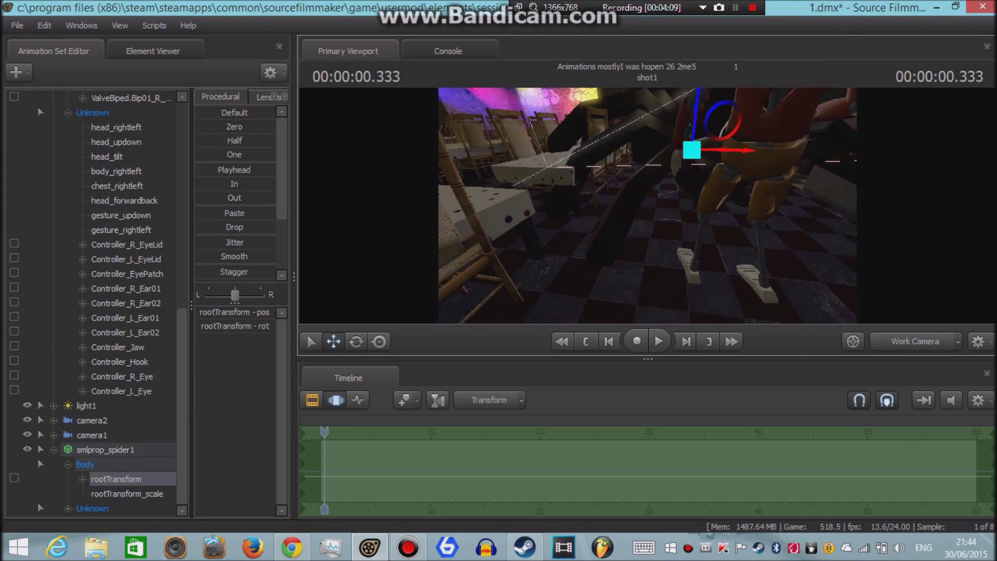
Switch the viewport from the work camera to the scene camera and change the scene camera to camera2.
drag(659, 164, 664, 142)
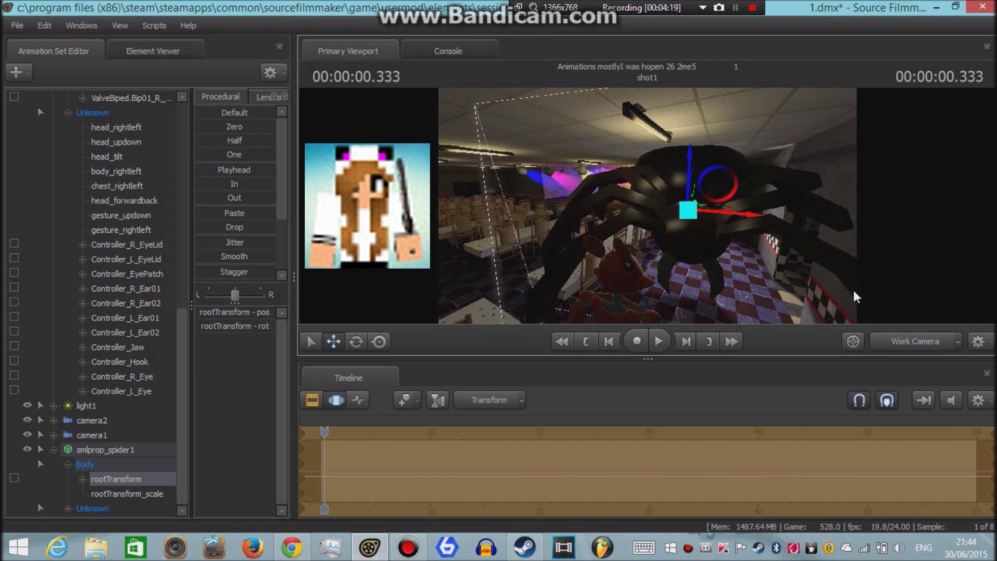
click(894, 343)
click(894, 343)
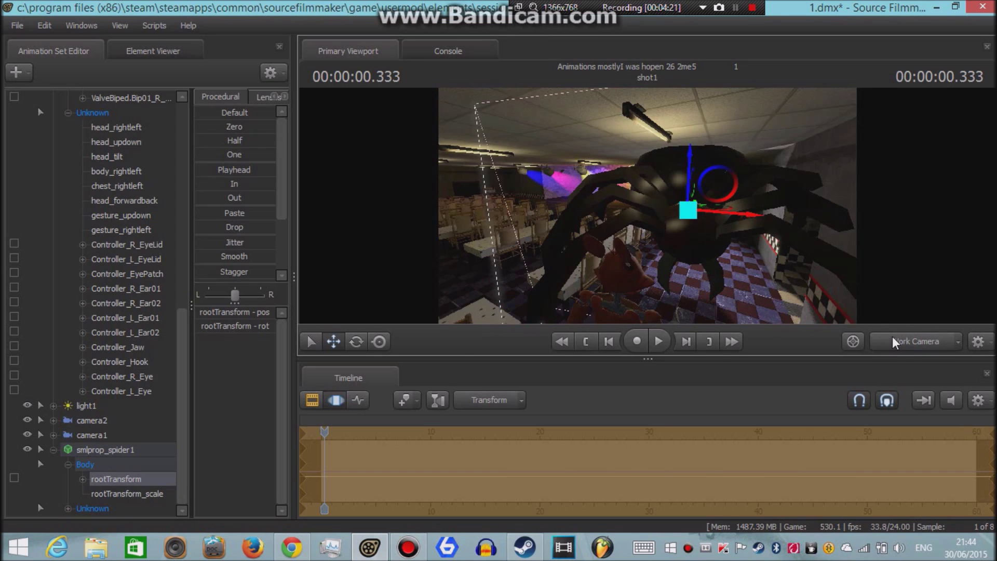
click(894, 343)
click(958, 341)
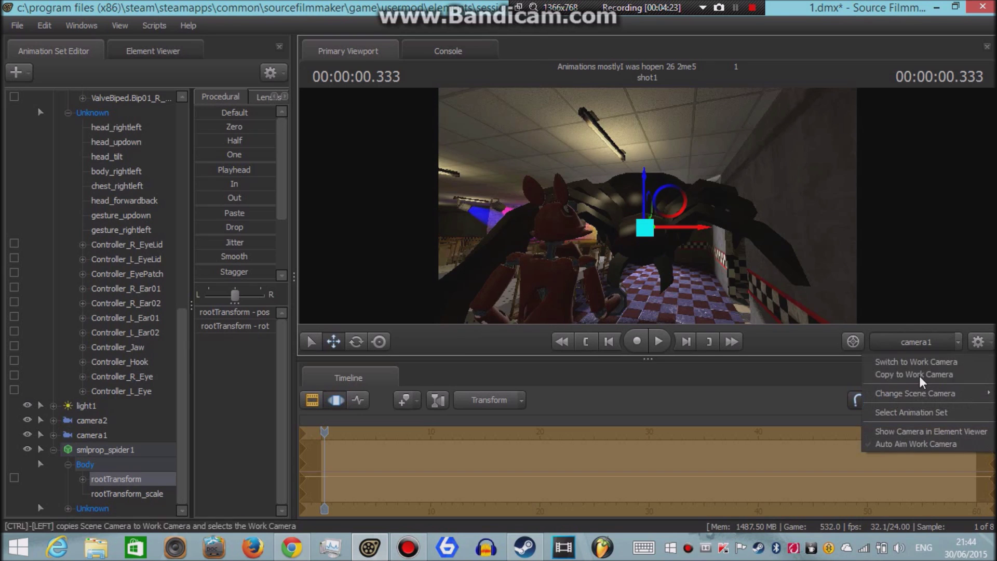
mouse_move(922, 393)
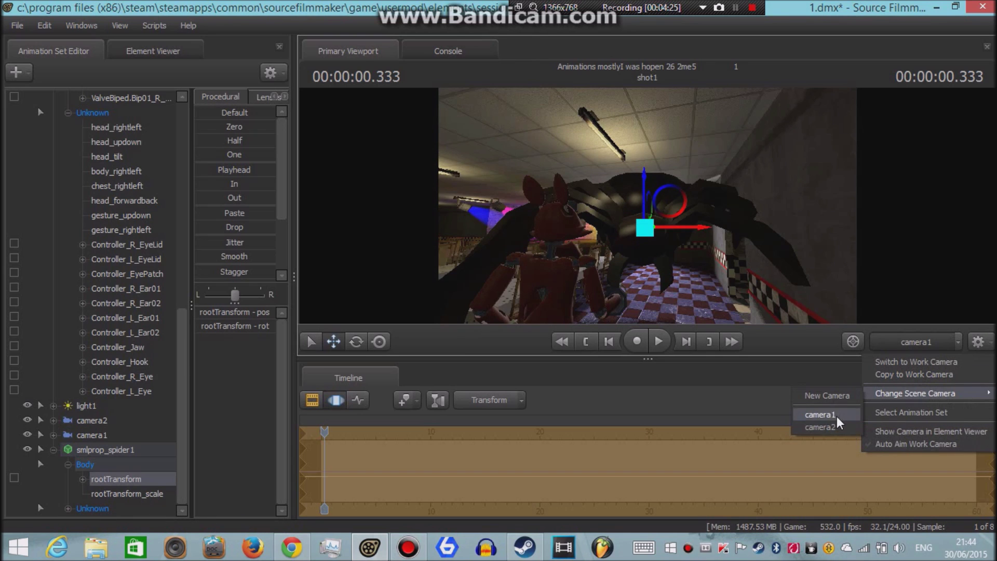
click(837, 428)
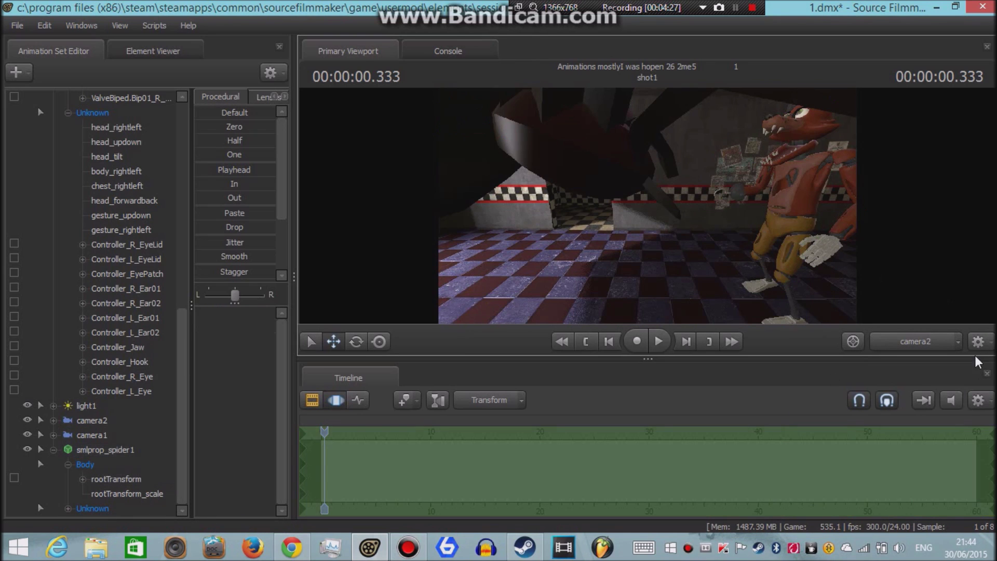